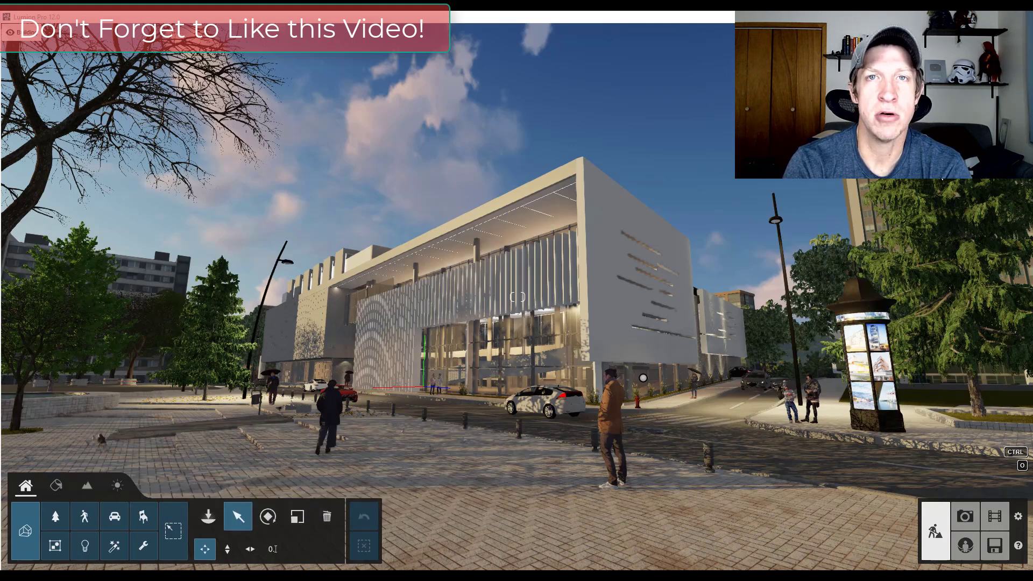
- Switch to placing effects and open the decals category of the effects library
click(483, 335)
right_drag(494, 334, 493, 328)
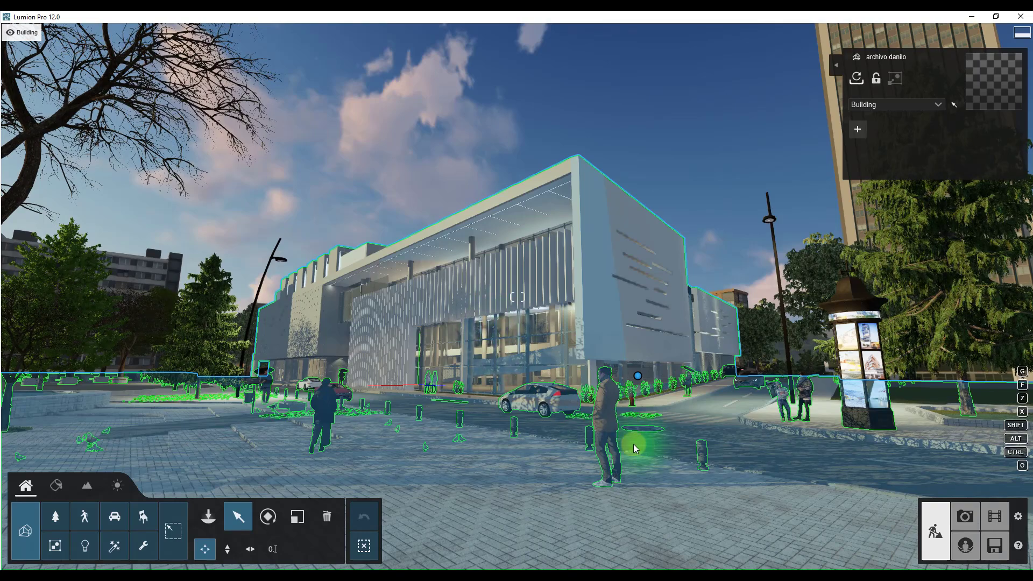
click(208, 516)
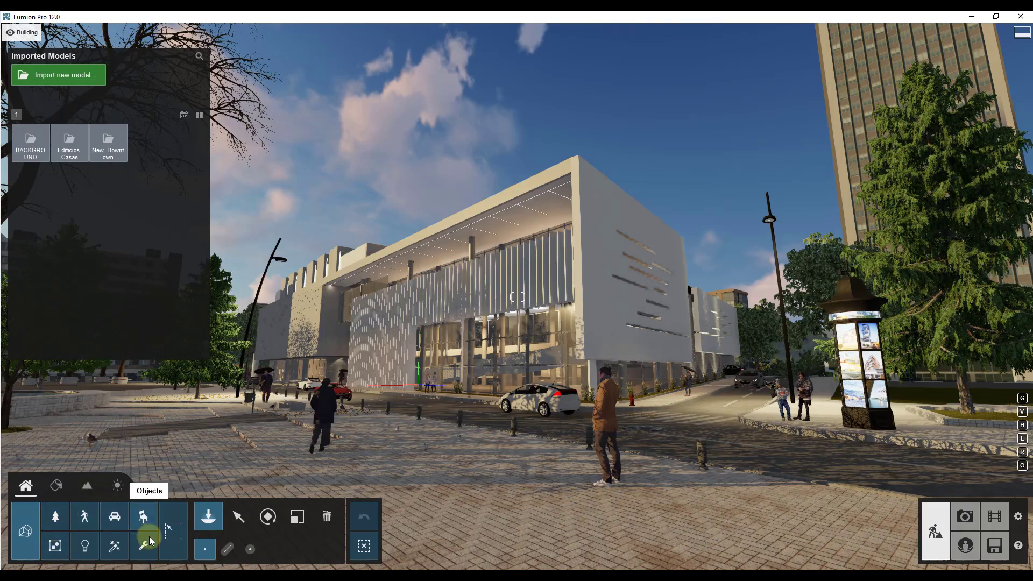
click(114, 545)
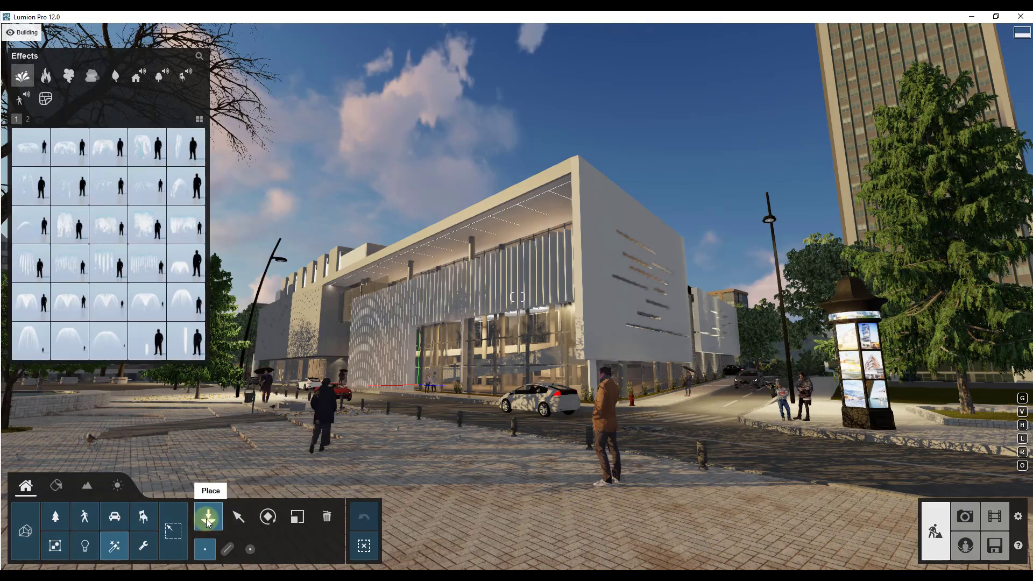
click(46, 100)
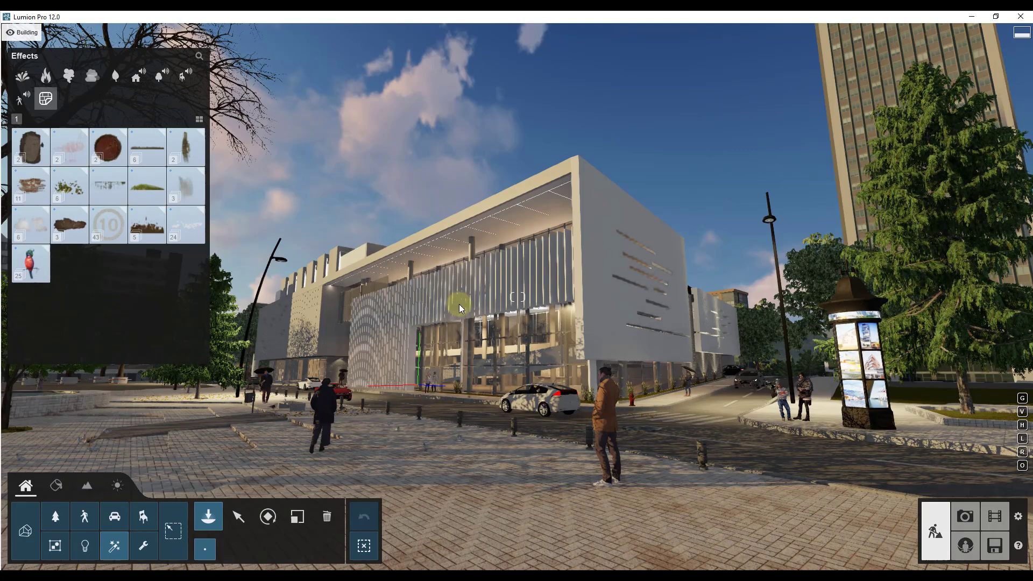
- Look over the street beside the building and examine the decal collections, including Asphalt damage, Covers, Exposed brick, Potholes and Wall damage
mouse_move(529, 329)
right_down()
mouse_move(524, 343)
mouse_move(527, 335)
right_up()
key(w)
key(q)
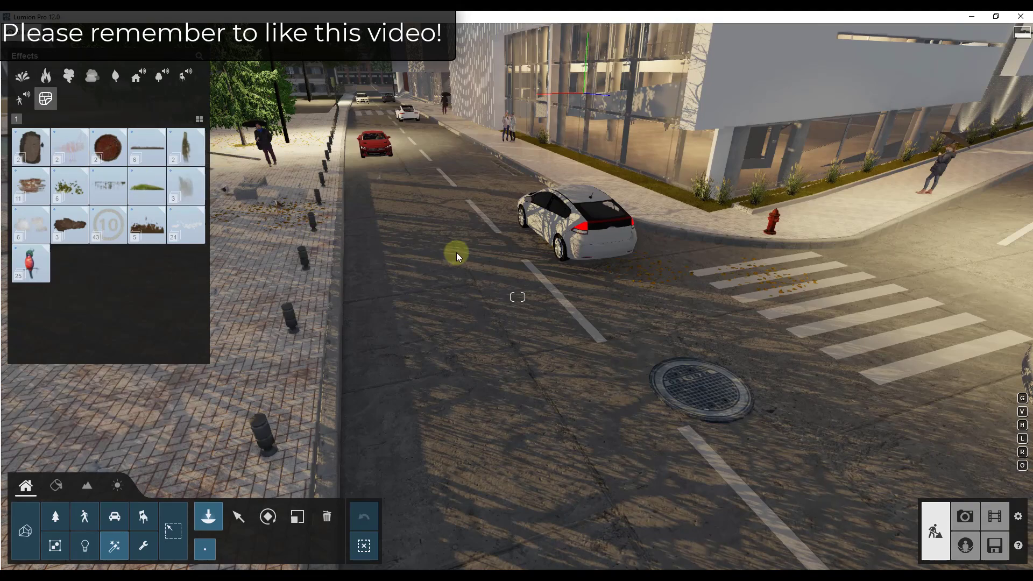
right_drag(461, 254, 462, 254)
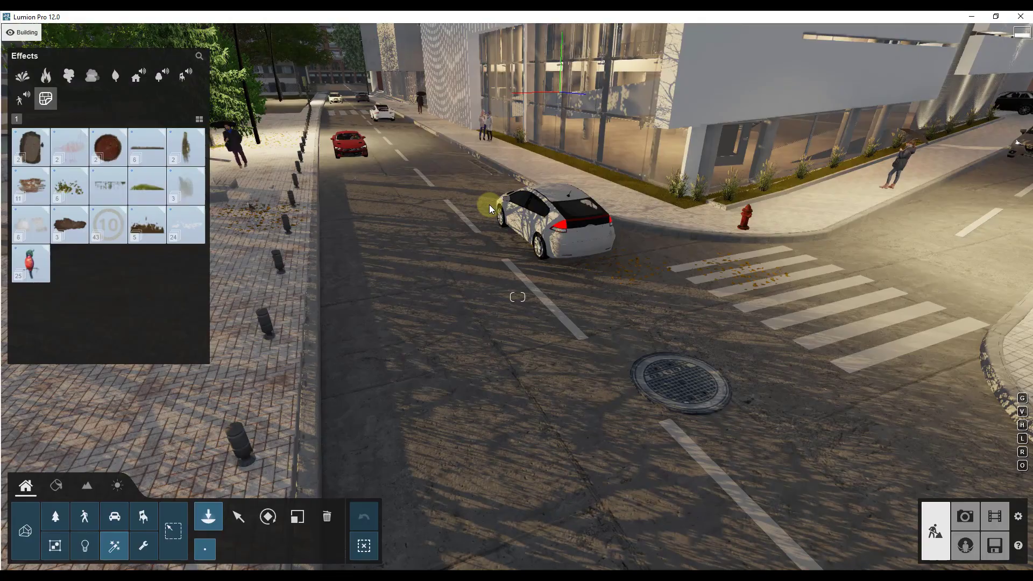
right_drag(480, 205, 477, 205)
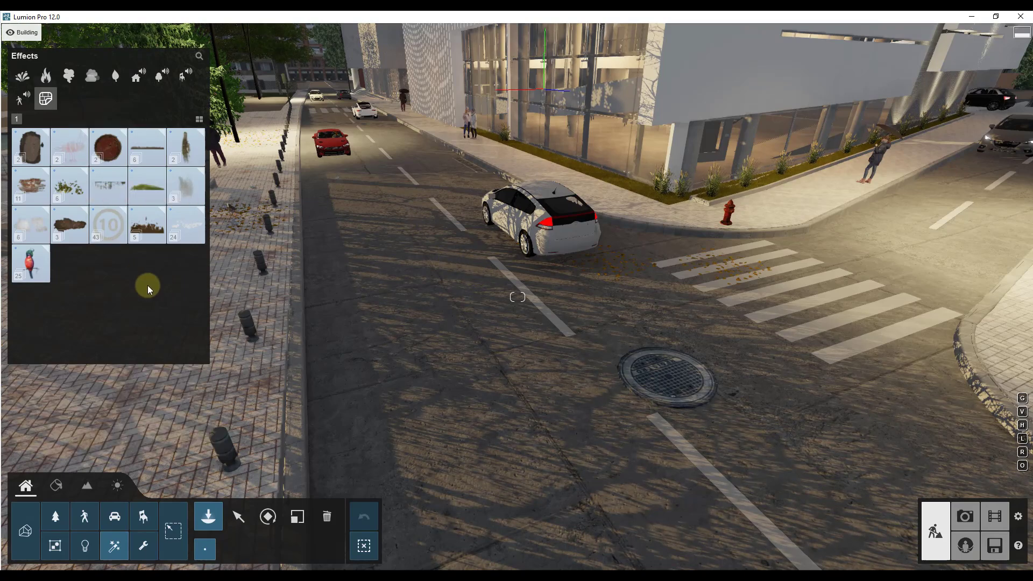
mouse_move(39, 141)
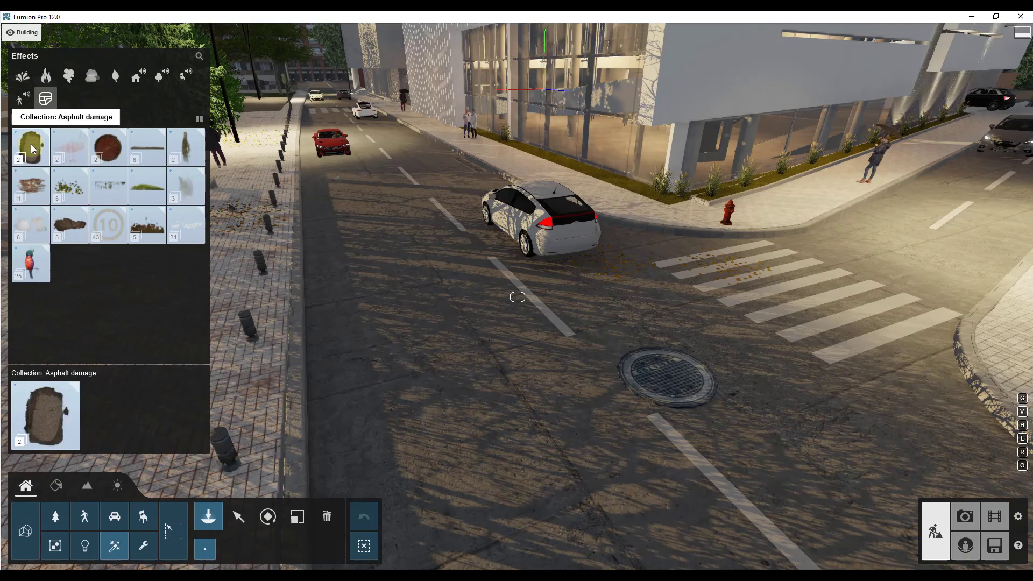
mouse_move(111, 147)
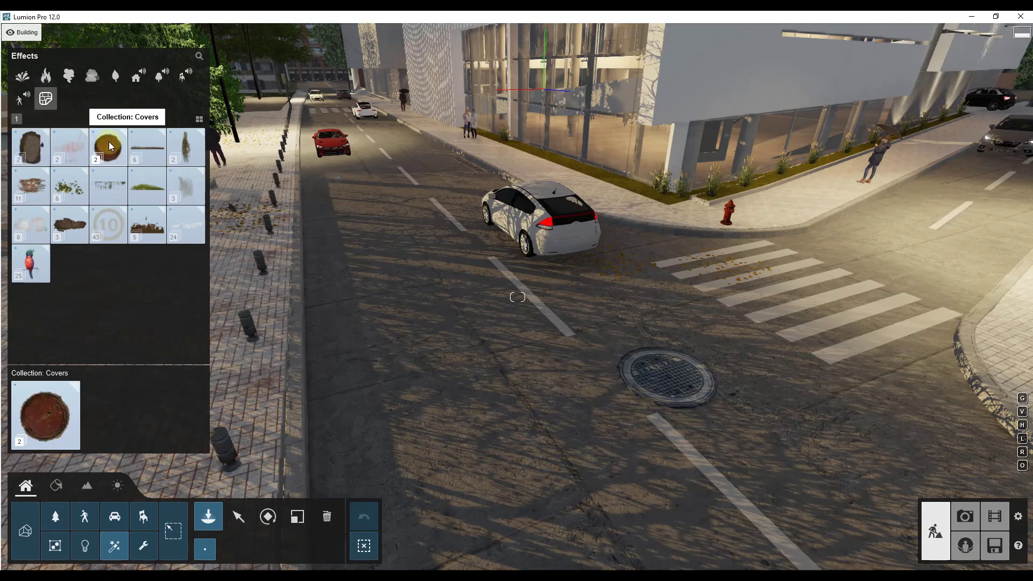
mouse_move(184, 148)
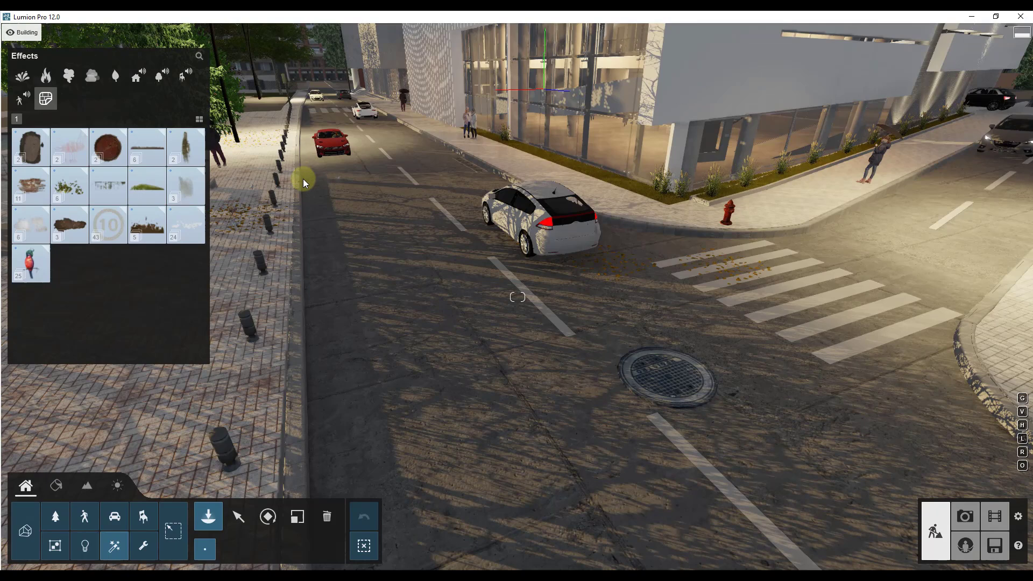
mouse_move(26, 188)
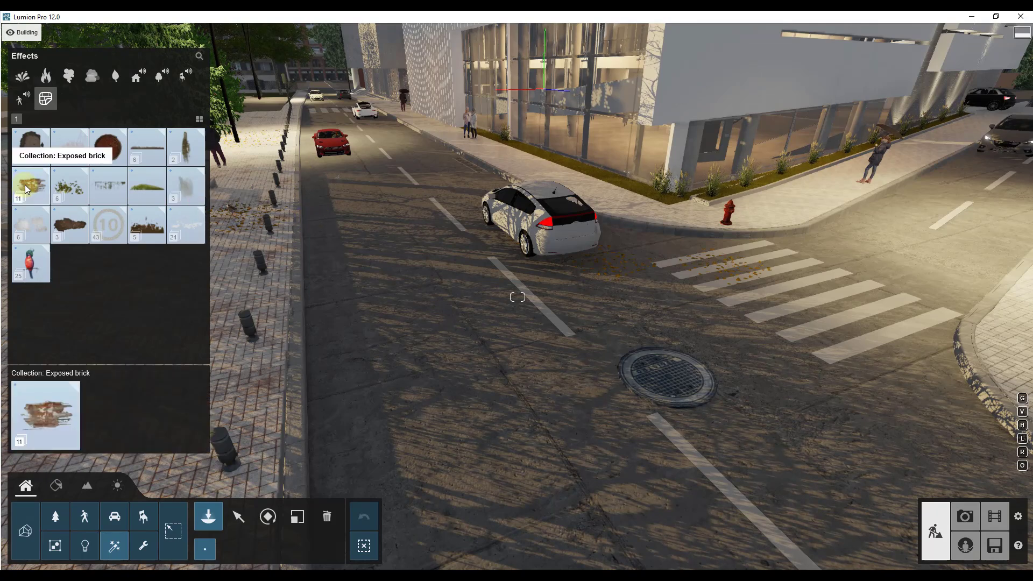
mouse_move(68, 235)
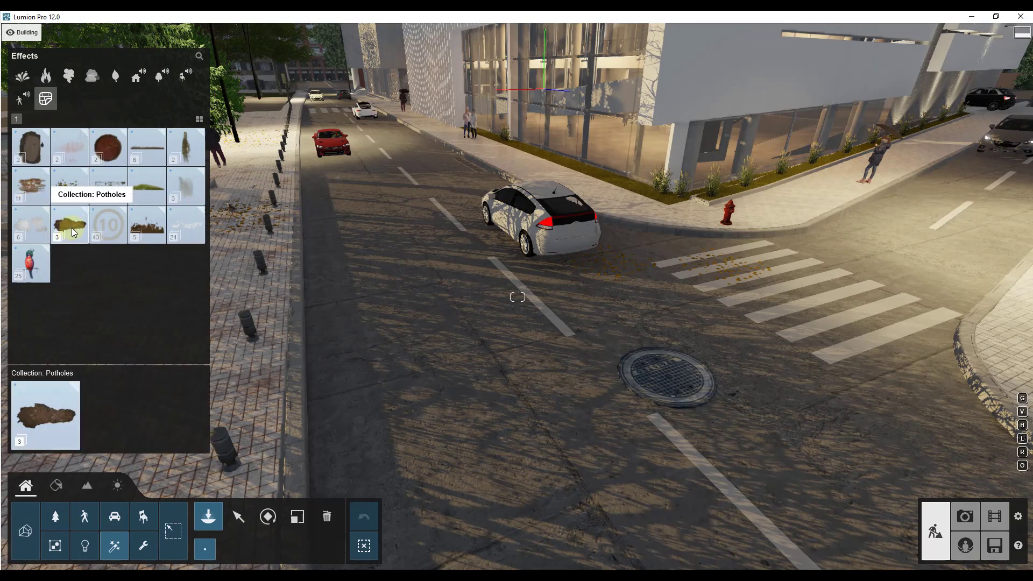
mouse_move(144, 232)
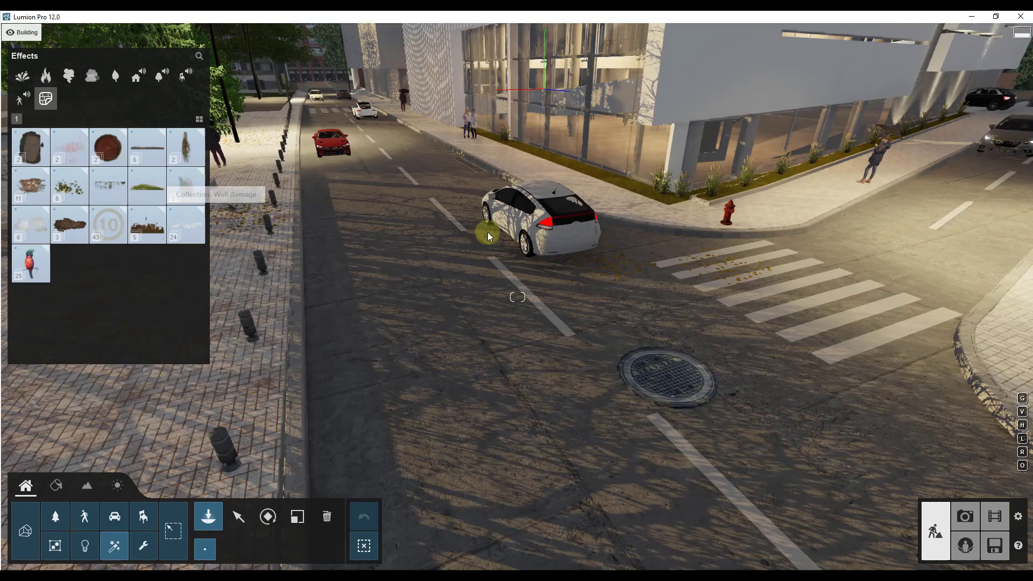
- Place a Manhole cover 001 a decal from the Covers collection on the road lane near the red car
right_drag(487, 234, 487, 234)
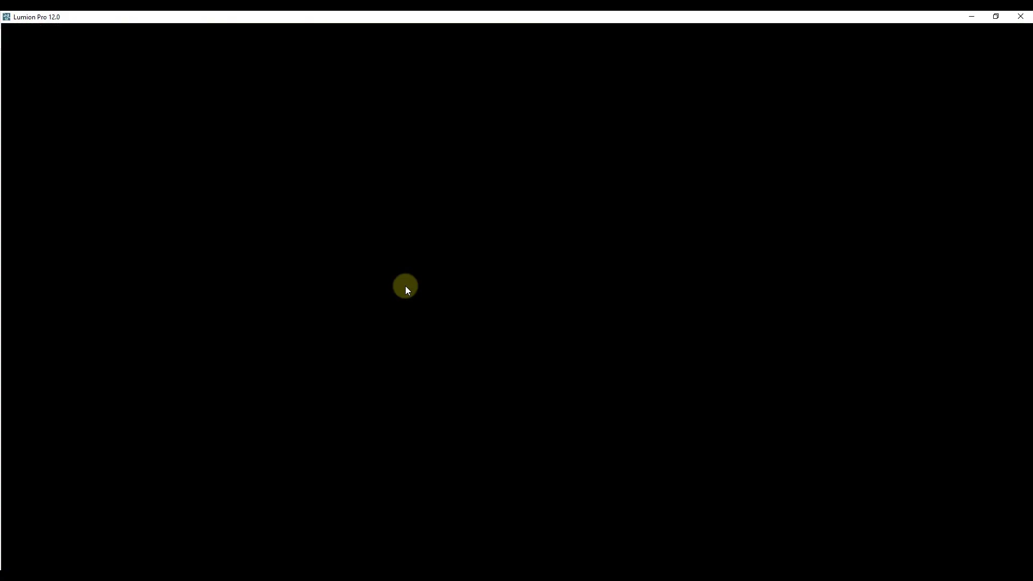
right_drag(405, 286, 419, 407)
key(w)
key(q)
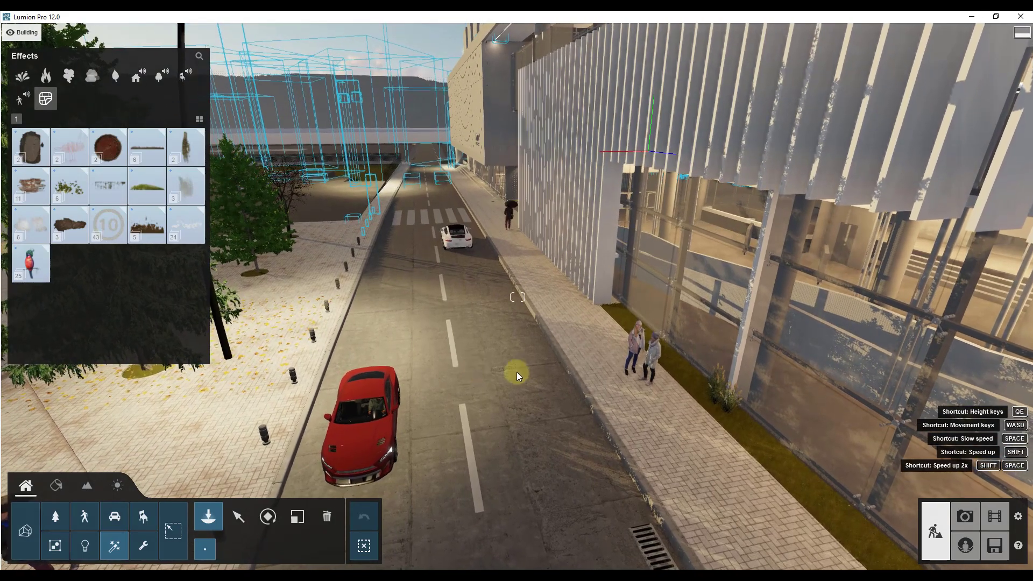
right_drag(514, 381, 513, 378)
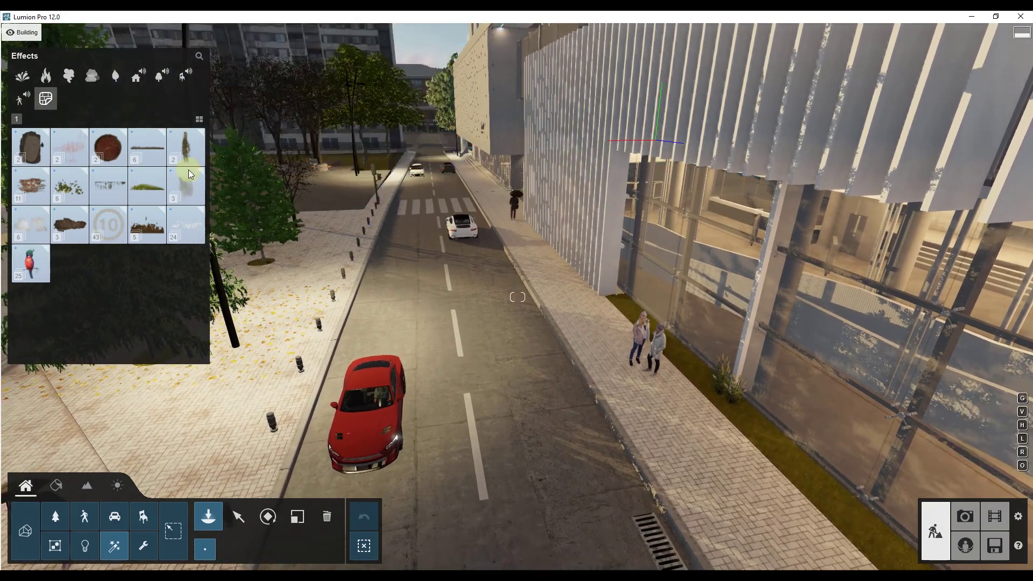
click(114, 151)
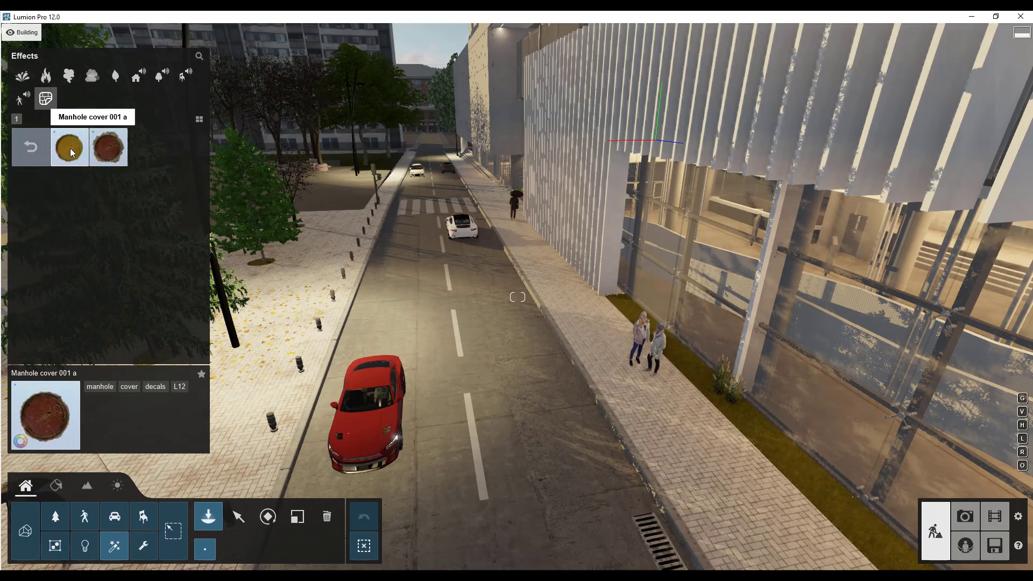
click(70, 148)
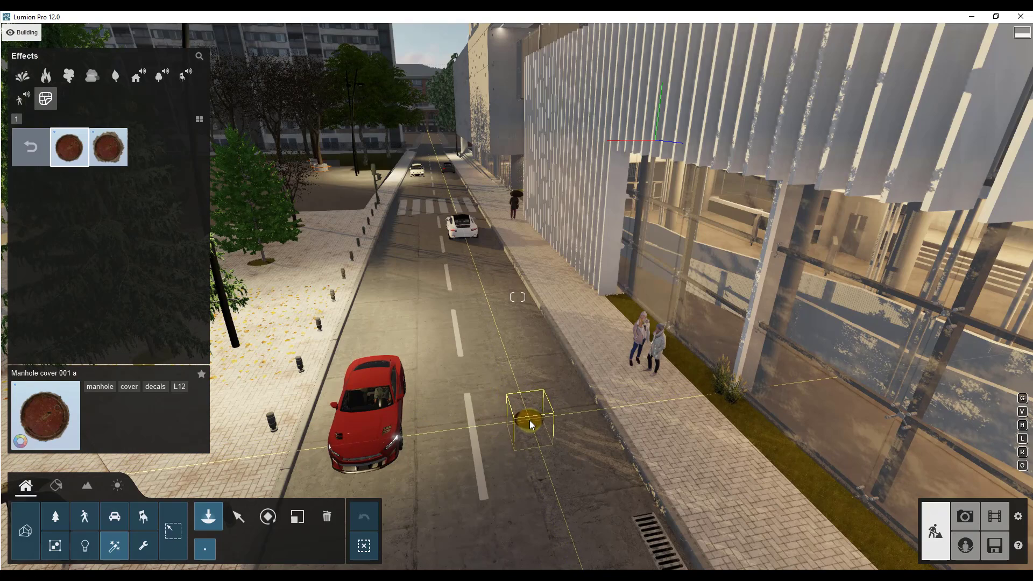
click(530, 426)
- Place a second Manhole cover 001 a decal farther up the same lane, beyond the first one
mouse_move(530, 426)
right_down()
mouse_move(530, 484)
mouse_move(529, 420)
right_up()
key(w)
key(w)
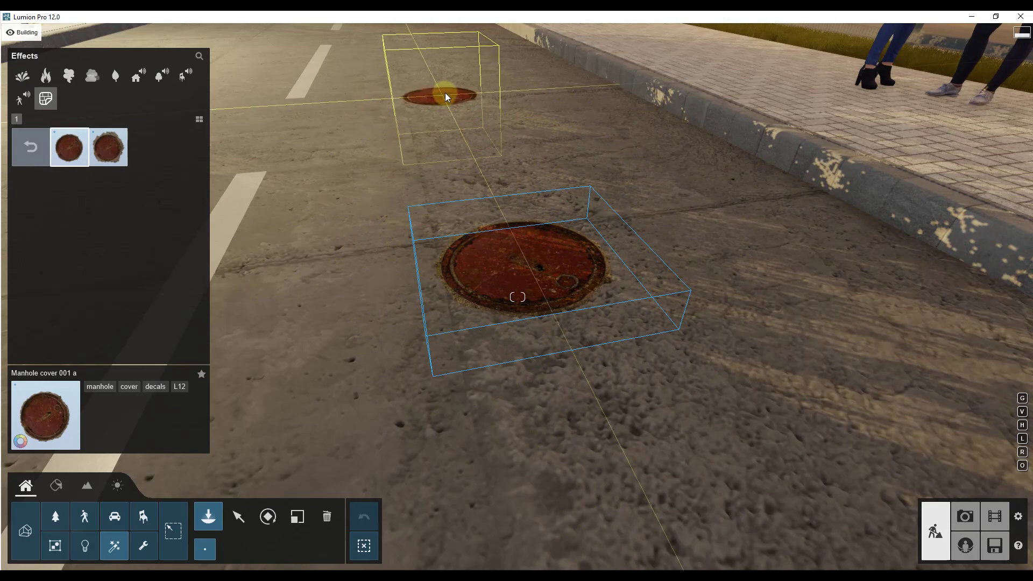
click(445, 84)
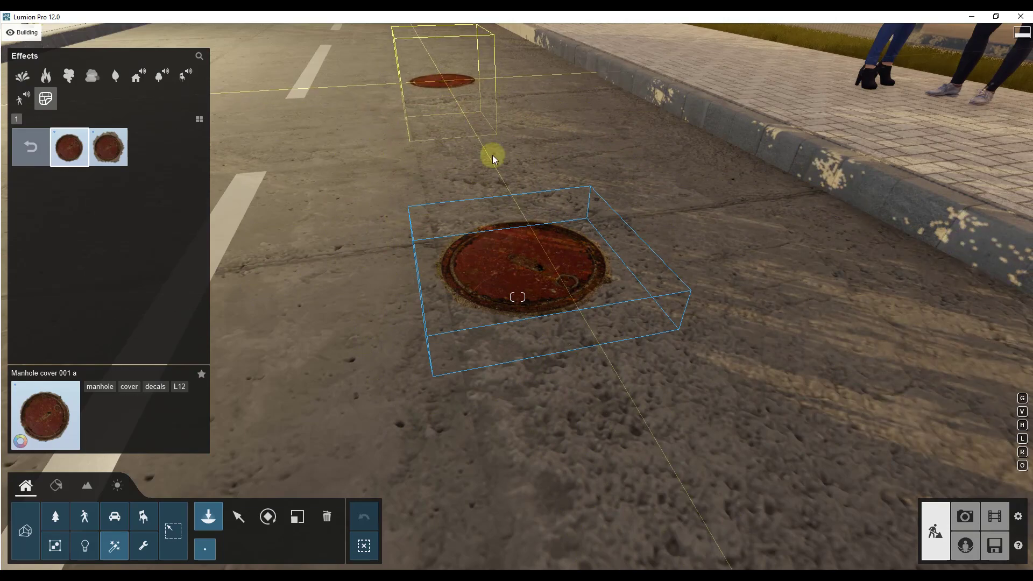
- Select the nearer manhole cover decal and try out its transparency, ending fully opaque
right_drag(510, 229, 504, 230)
key(d)
key(s)
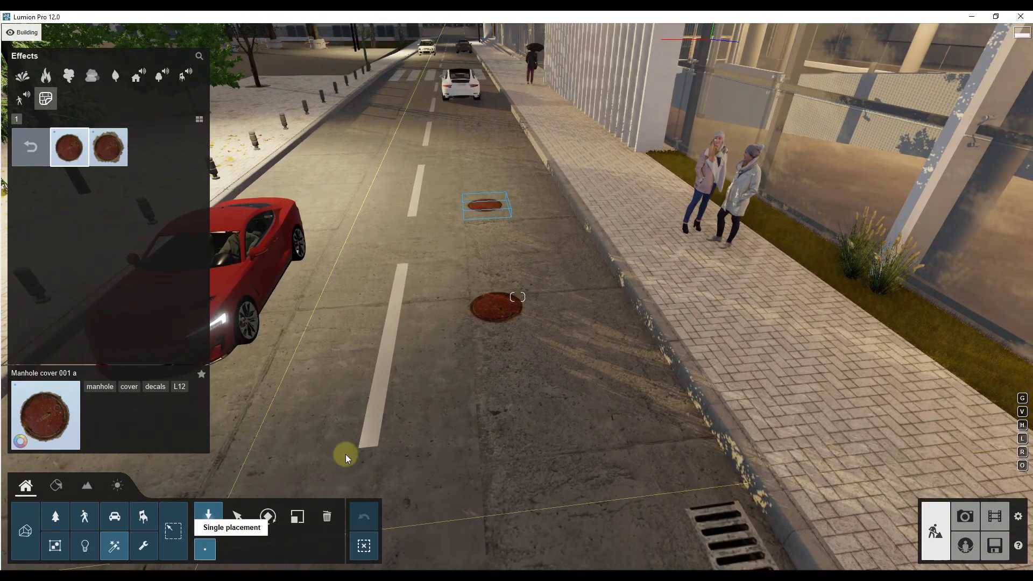
click(459, 280)
right_drag(459, 279, 457, 277)
key(w)
scroll(457, 275, up, 5)
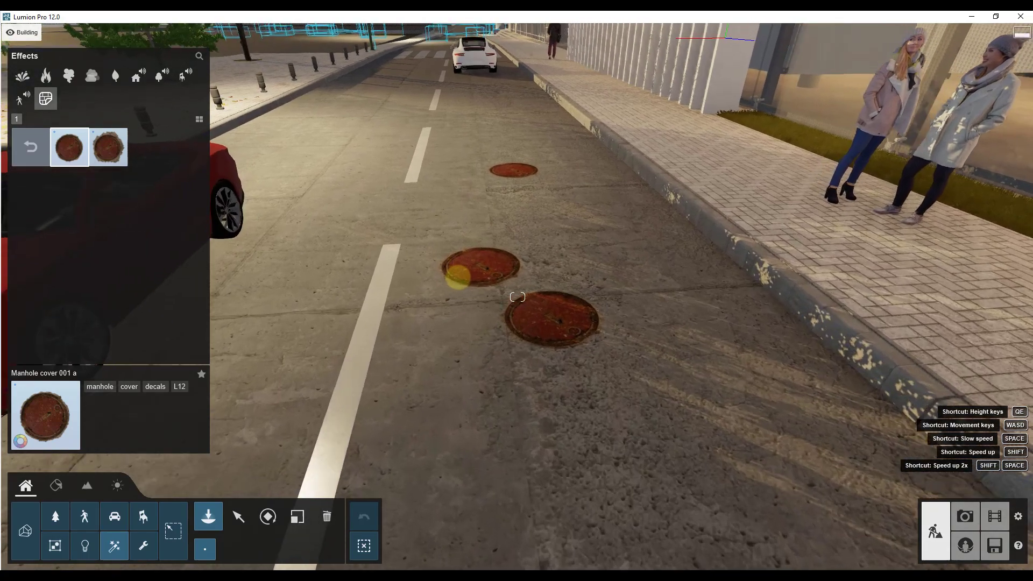
click(237, 517)
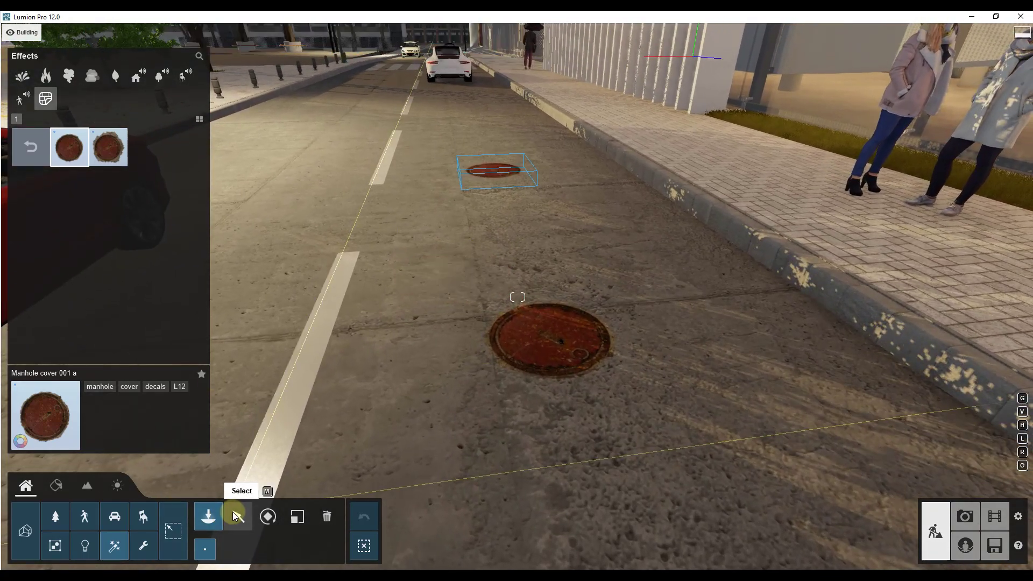
click(553, 337)
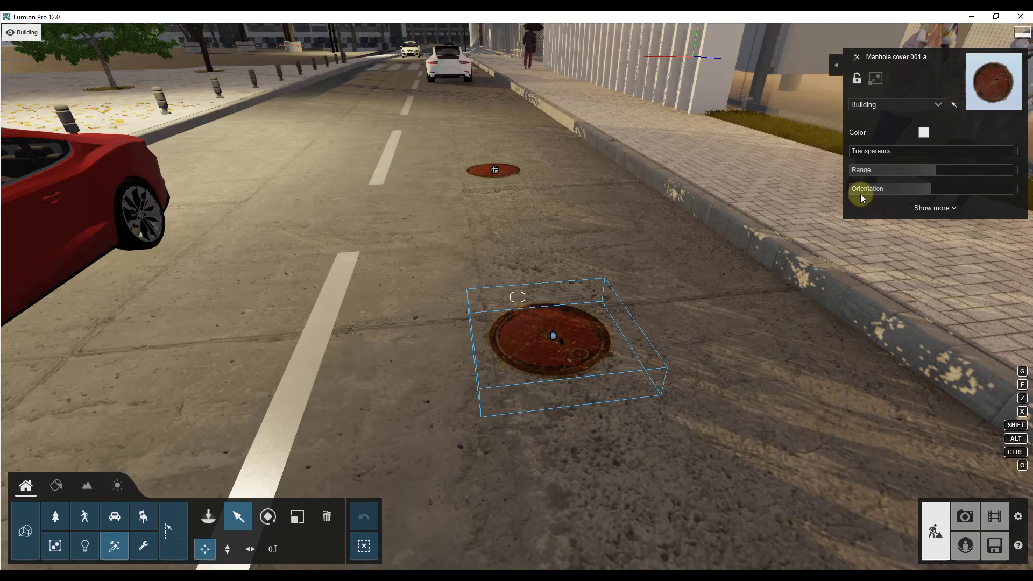
drag(872, 151, 831, 153)
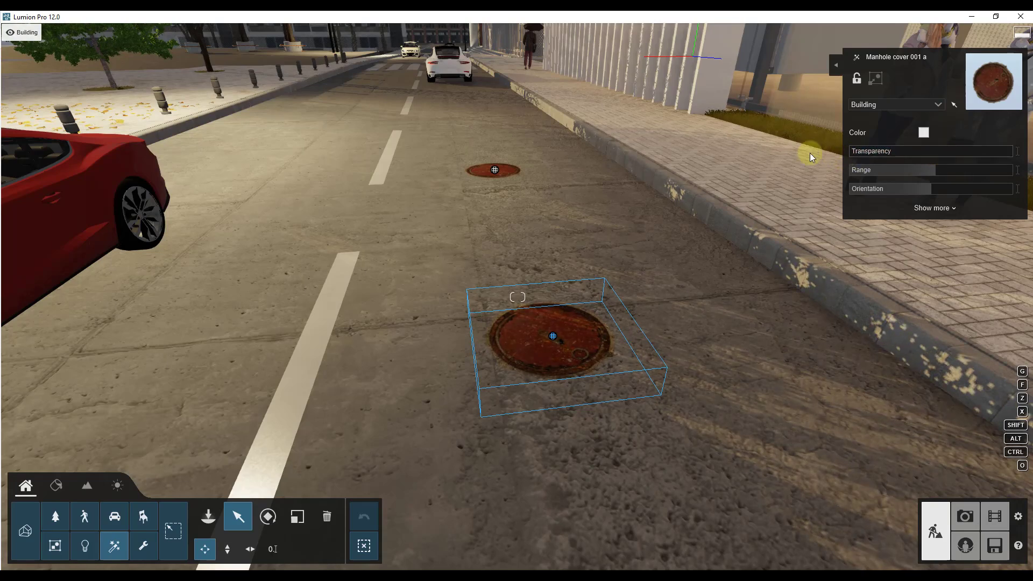
- Place a Pothole 003 decal from the Potholes collection on the road between the two manhole covers
click(209, 517)
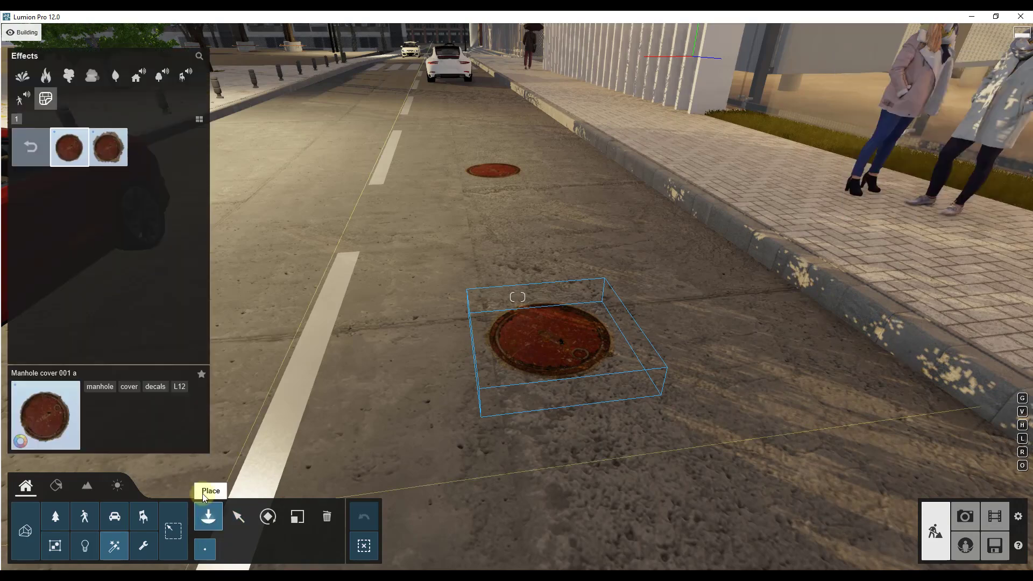
click(44, 100)
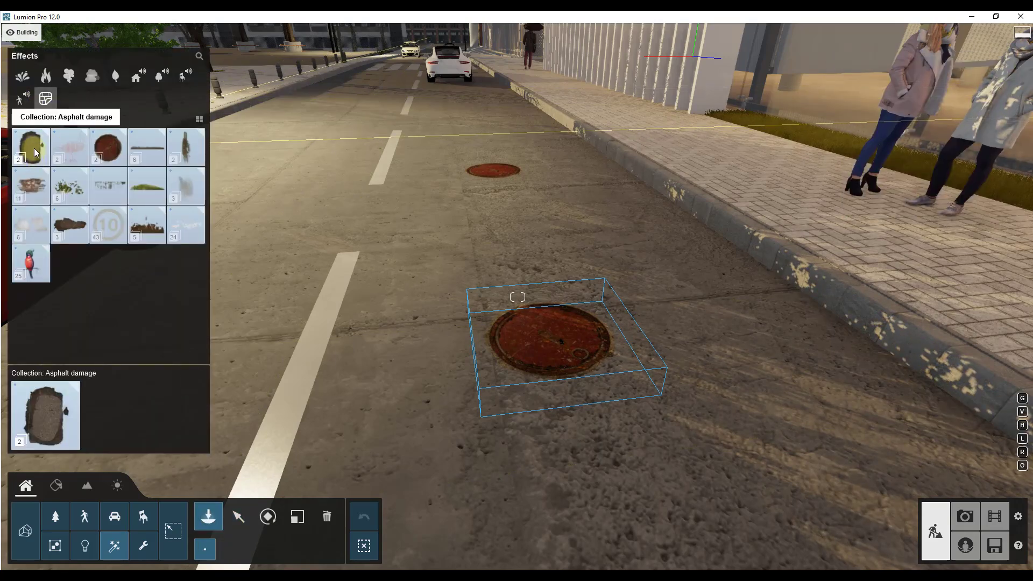
click(71, 227)
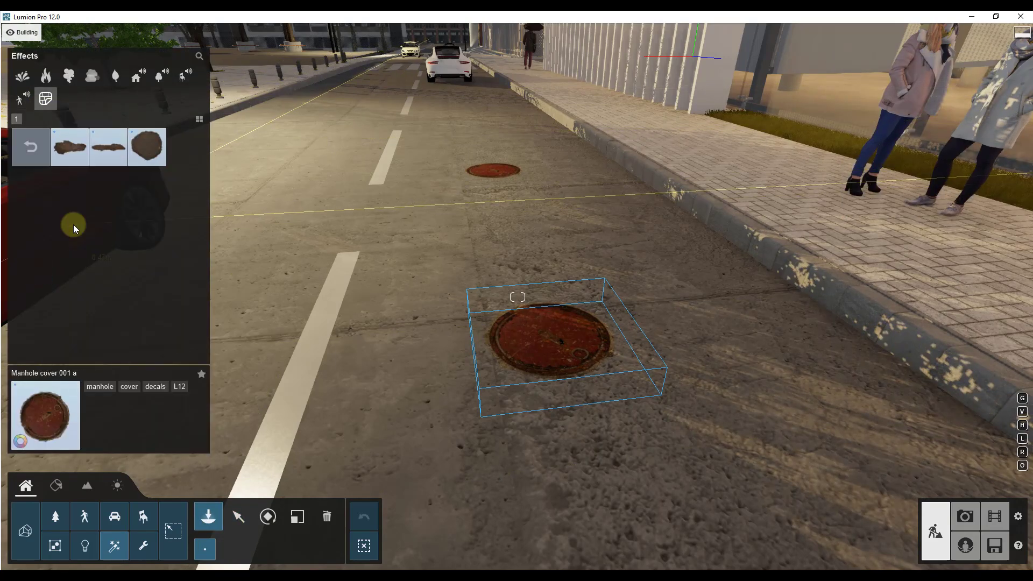
click(149, 154)
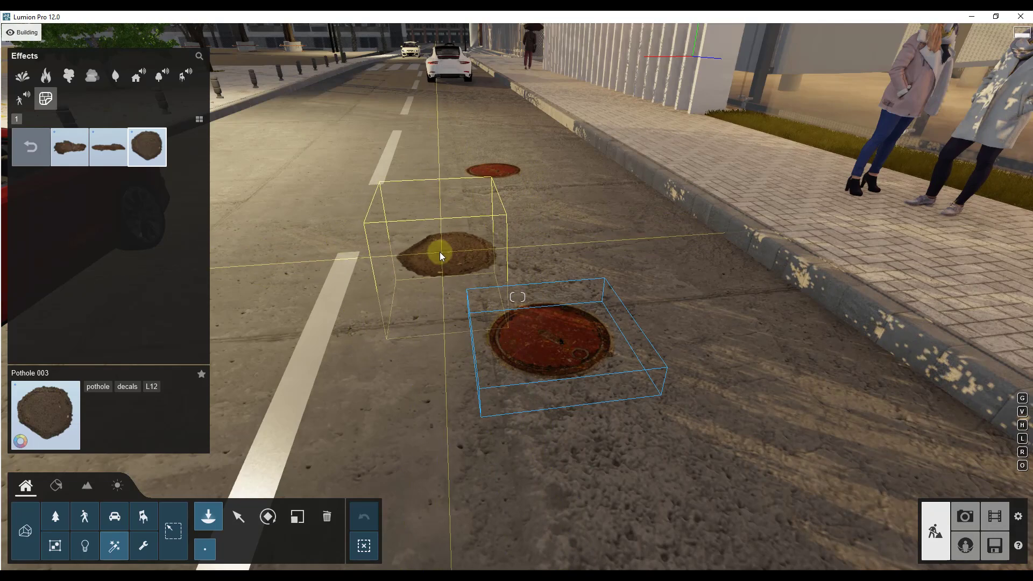
click(440, 257)
- Select the pothole decal and set its transparency to 47% so it blends into the road
click(239, 517)
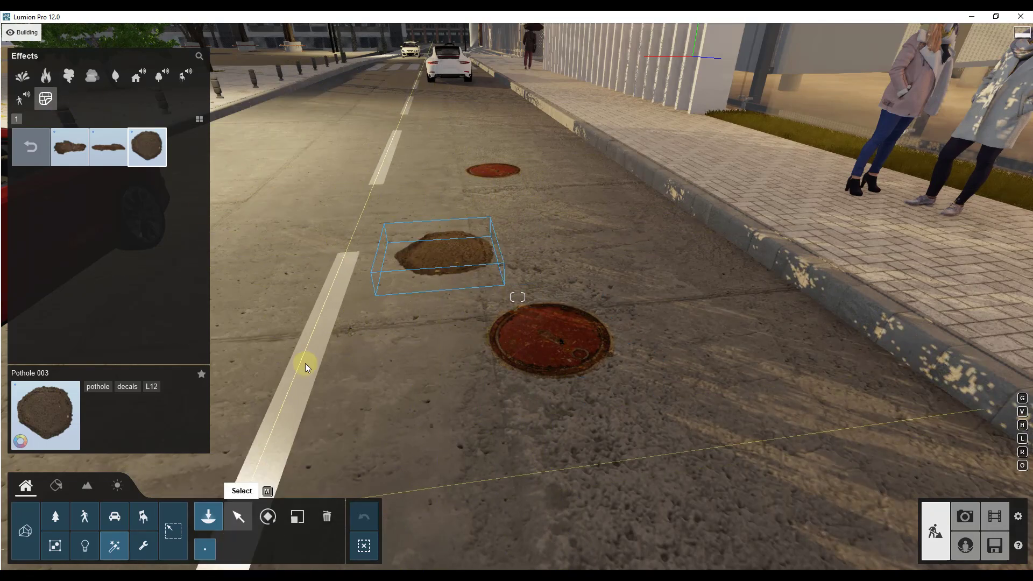
right_drag(450, 258, 494, 269)
key(w)
drag(858, 151, 963, 147)
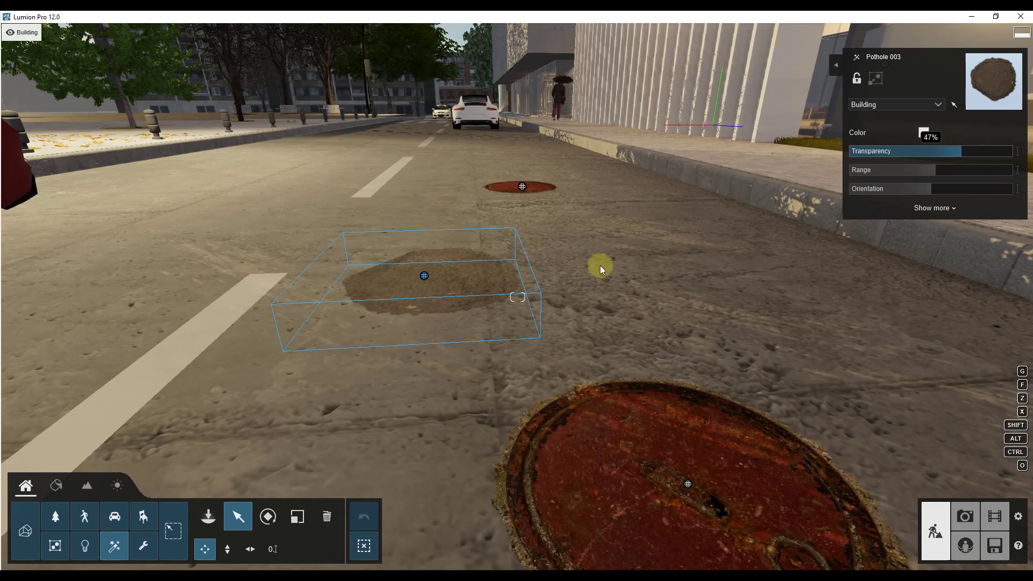
right_drag(522, 290, 575, 301)
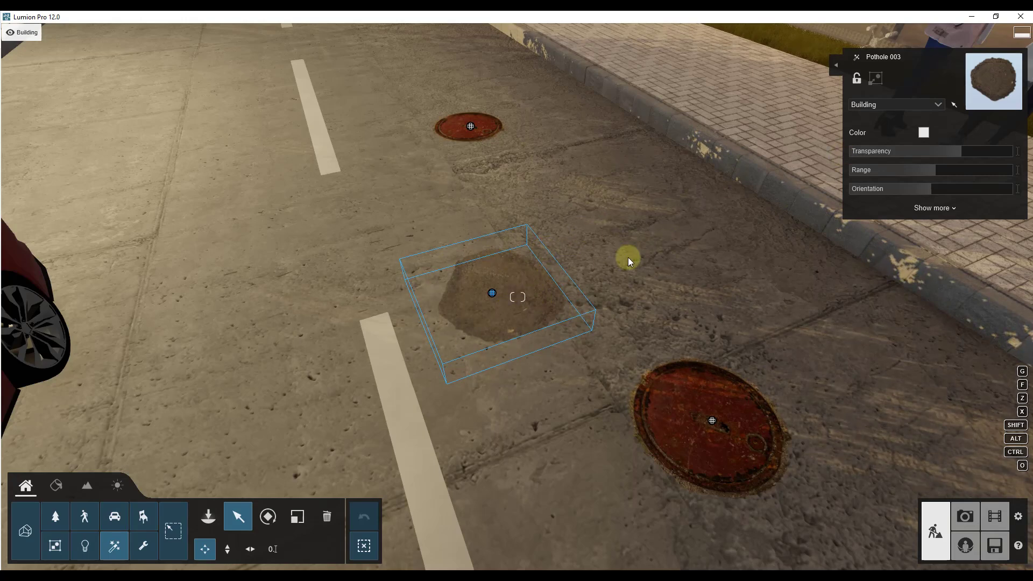
- Select the nearer manhole cover decal and try out darker and reddish color tints on it, ending on white
click(708, 419)
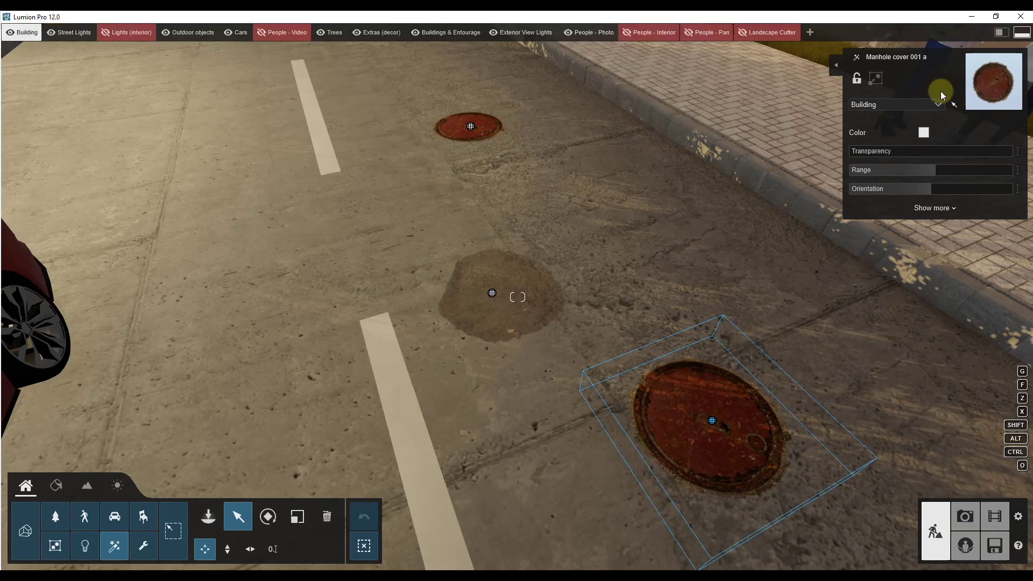
click(924, 134)
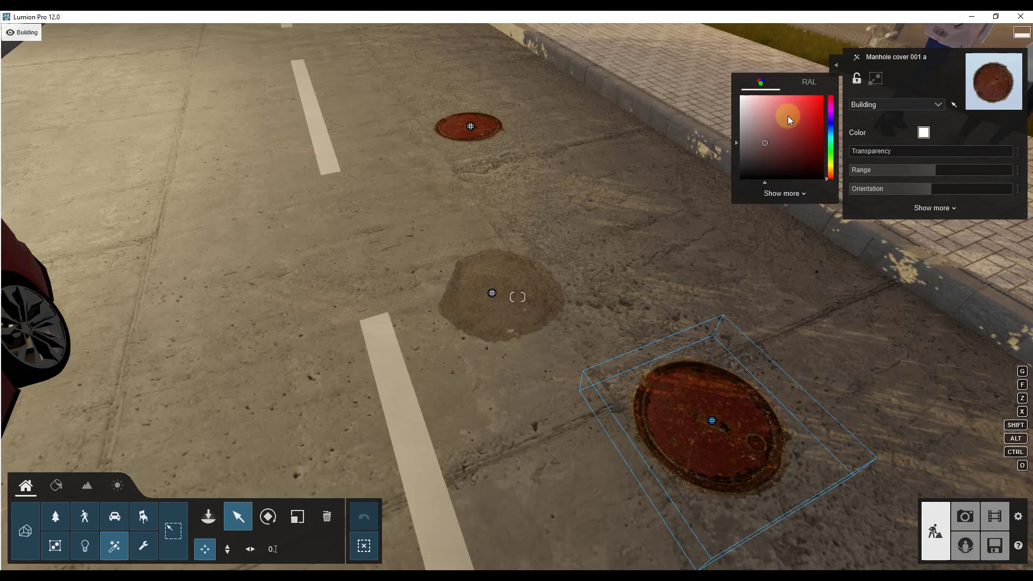
click(805, 102)
mouse_move(816, 105)
mouse_down()
mouse_move(828, 98)
mouse_move(783, 112)
mouse_move(742, 97)
mouse_up()
mouse_move(743, 139)
mouse_down()
mouse_move(780, 120)
mouse_move(768, 102)
mouse_move(734, 94)
mouse_up()
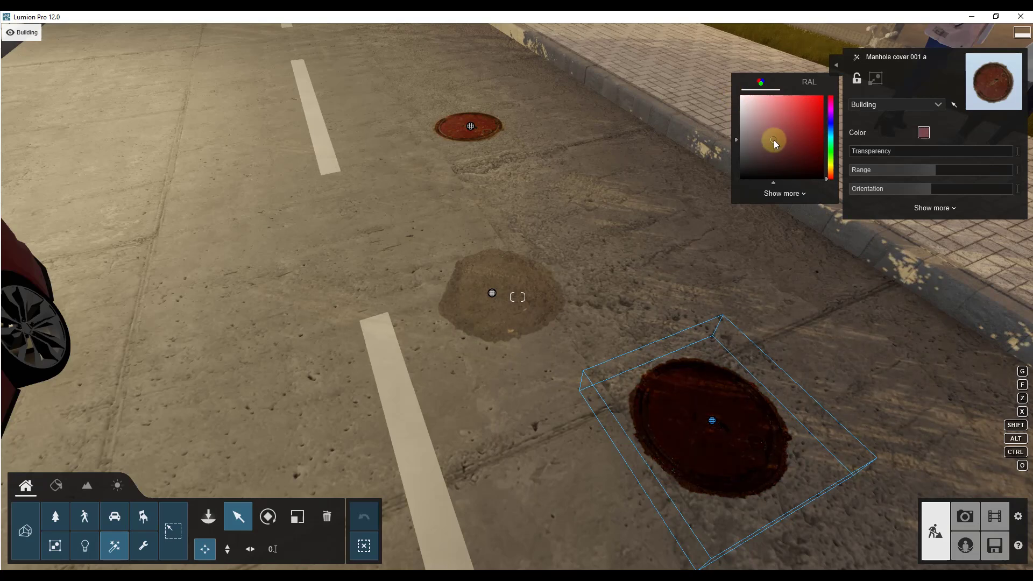
drag(774, 140, 729, 66)
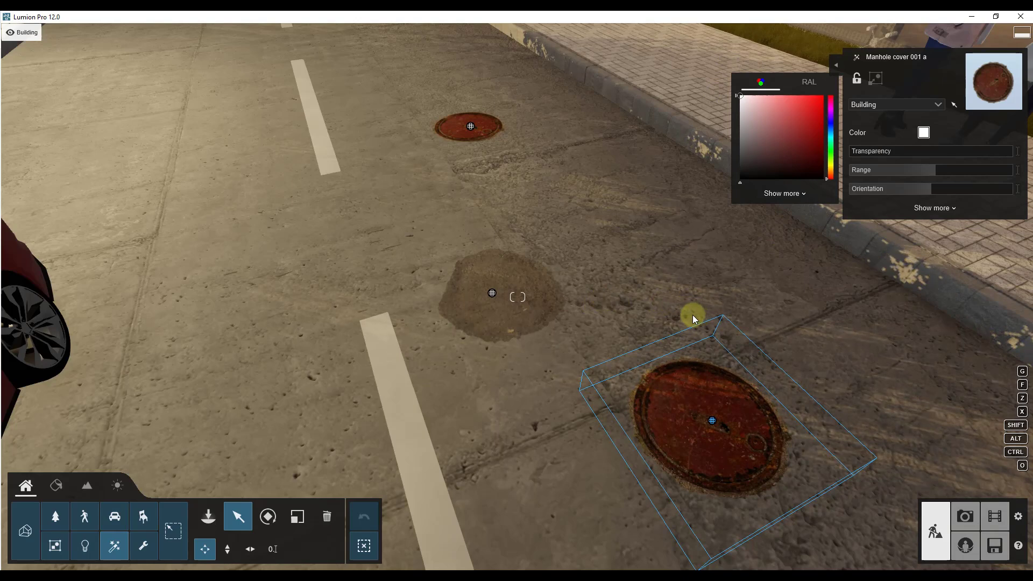
- Select the pothole decal, try a darker tint and return it to white, with partial transparency and an orientation of 0.0°
click(493, 292)
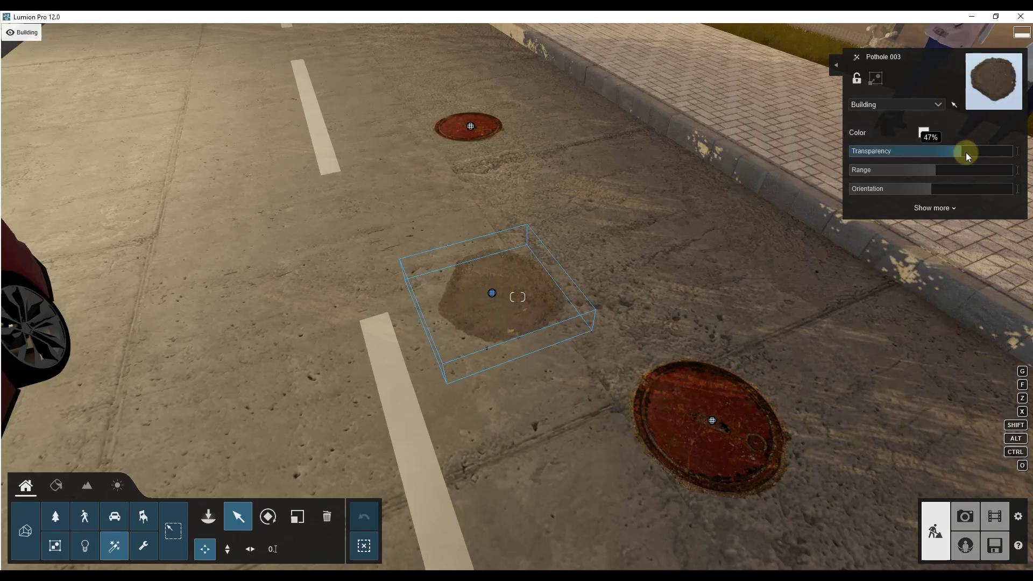
drag(967, 152, 856, 147)
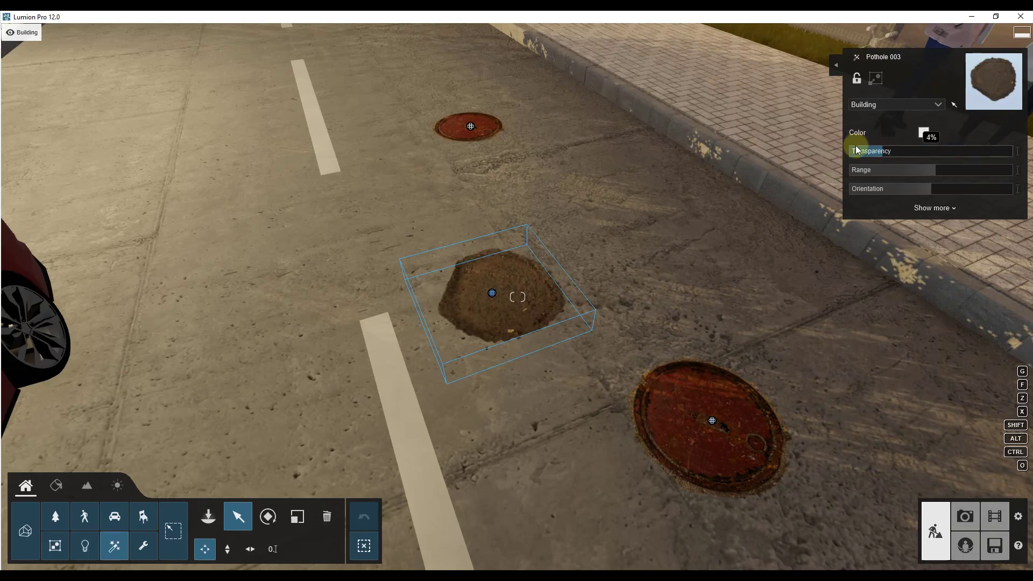
click(918, 132)
click(743, 127)
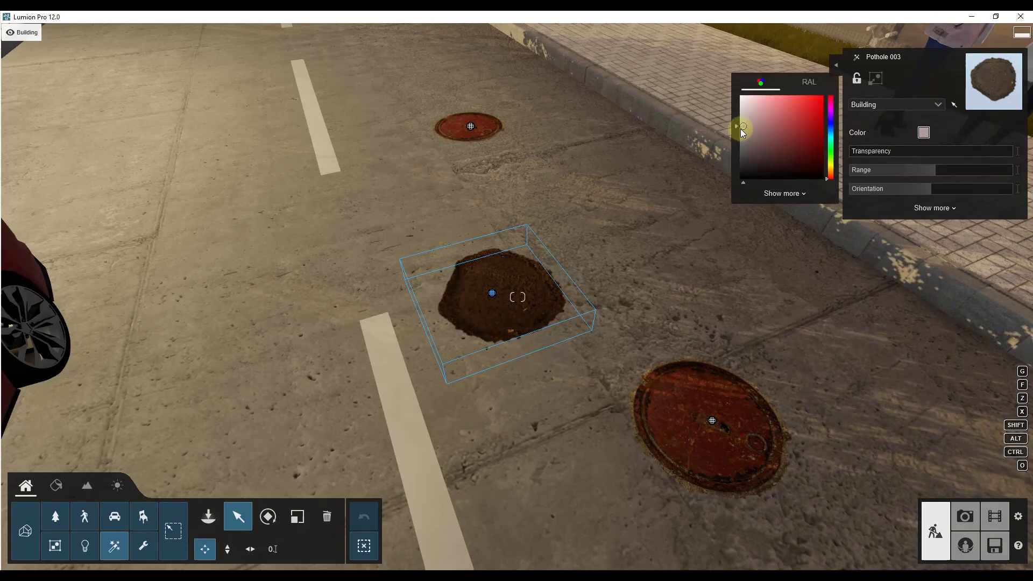
mouse_move(743, 131)
mouse_down()
mouse_move(750, 86)
mouse_move(770, 99)
mouse_move(737, 92)
mouse_up()
drag(830, 174, 954, 143)
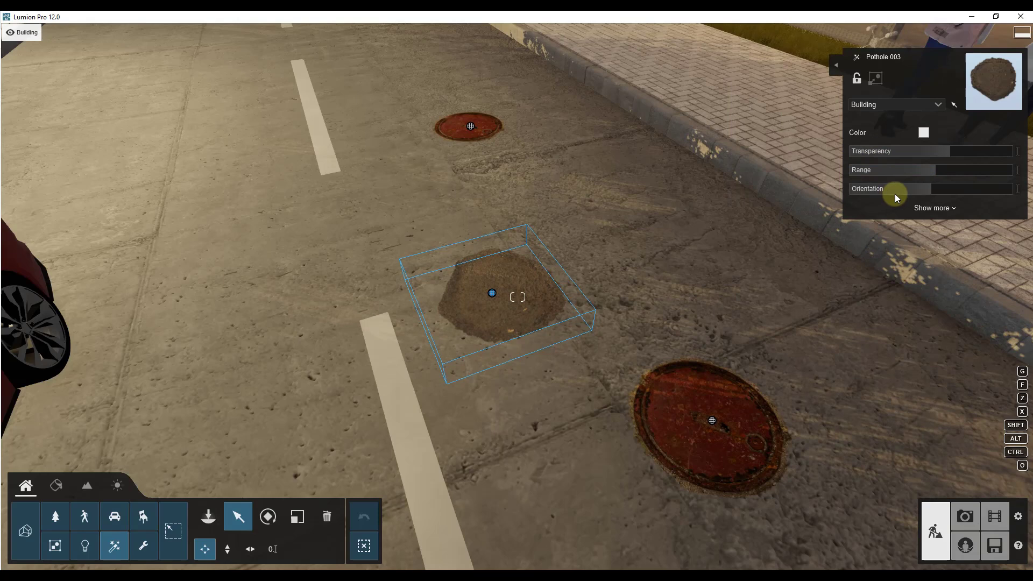
mouse_move(885, 171)
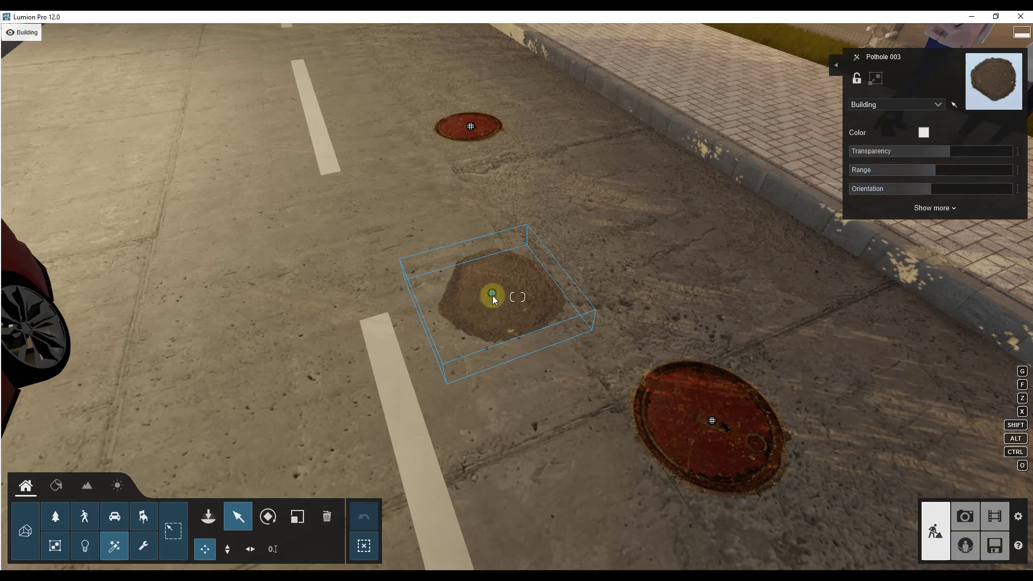
mouse_move(929, 189)
mouse_down()
mouse_move(974, 185)
mouse_move(864, 197)
mouse_move(939, 195)
mouse_move(930, 198)
mouse_up()
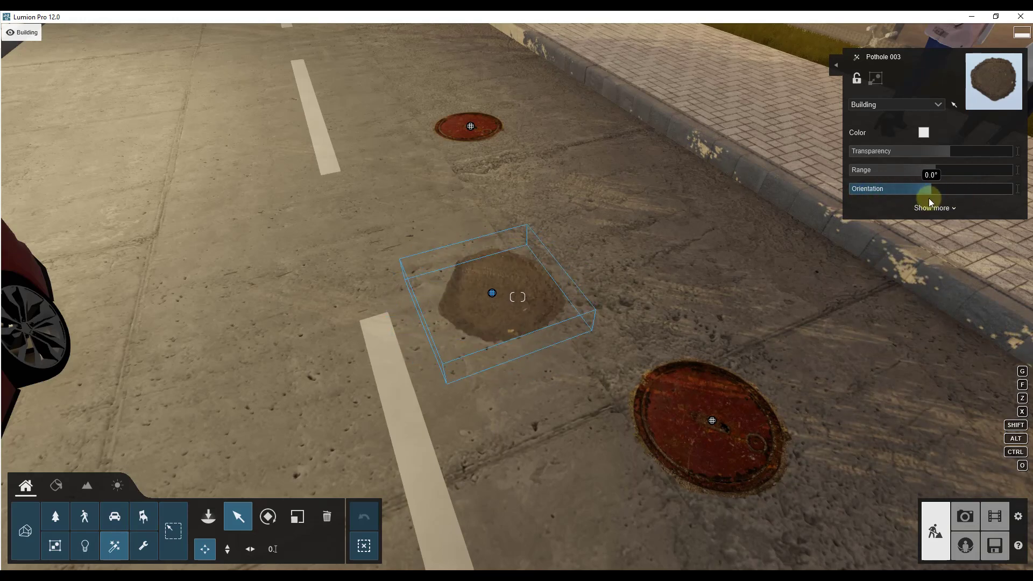
- Place a Plaster 001 decal on the museum's concrete wall, just below the MUSEO DE LA HISTORIA lettering
right_drag(525, 265, 521, 269)
key(s)
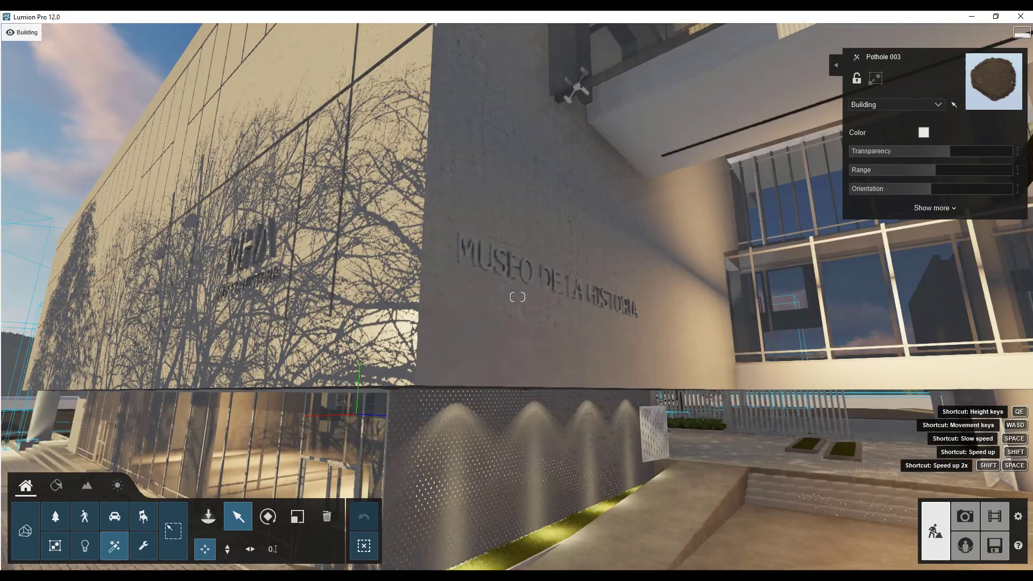
right_drag(522, 270, 521, 273)
key(w)
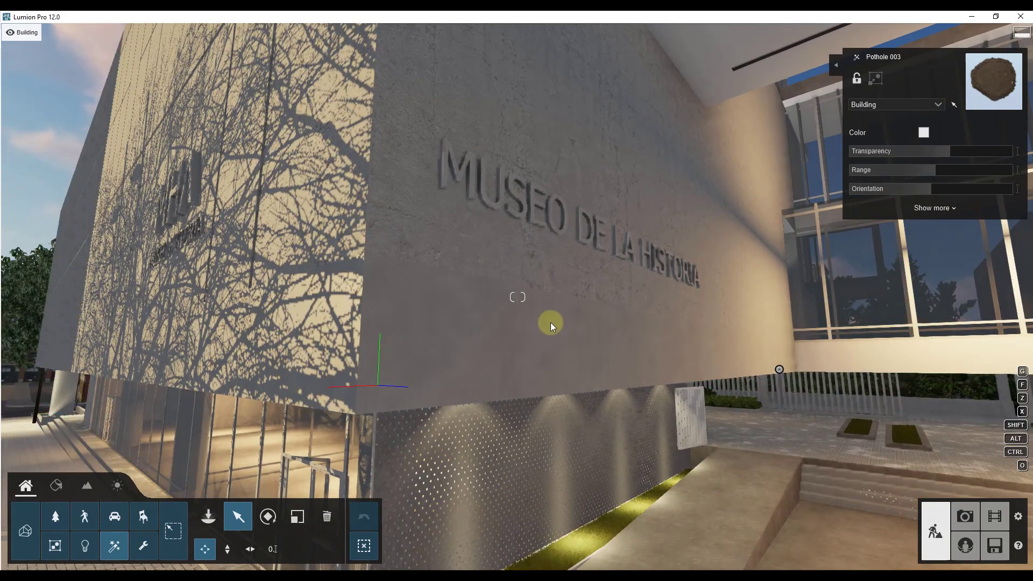
right_drag(550, 322, 535, 287)
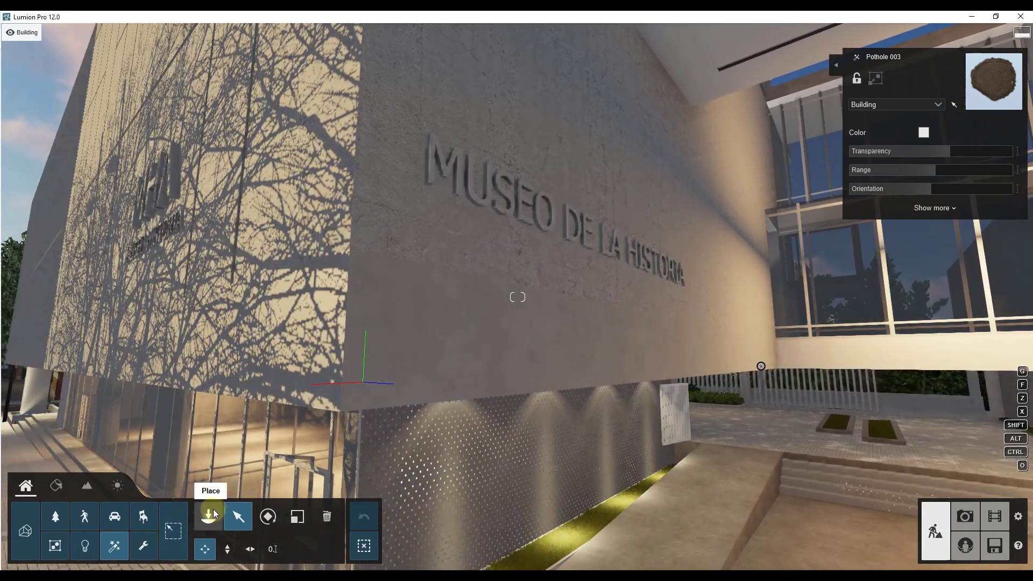
click(208, 516)
click(51, 101)
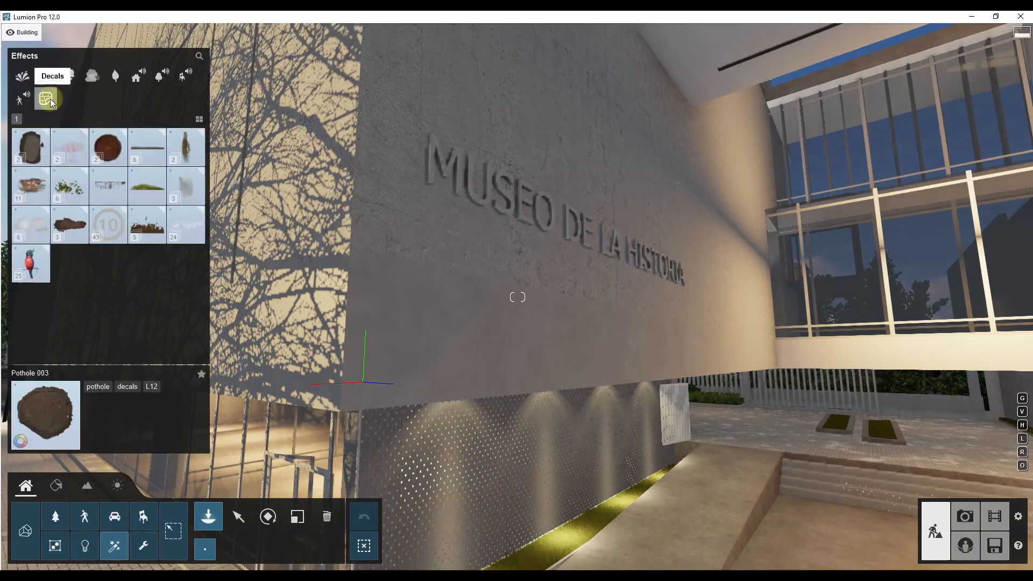
click(33, 225)
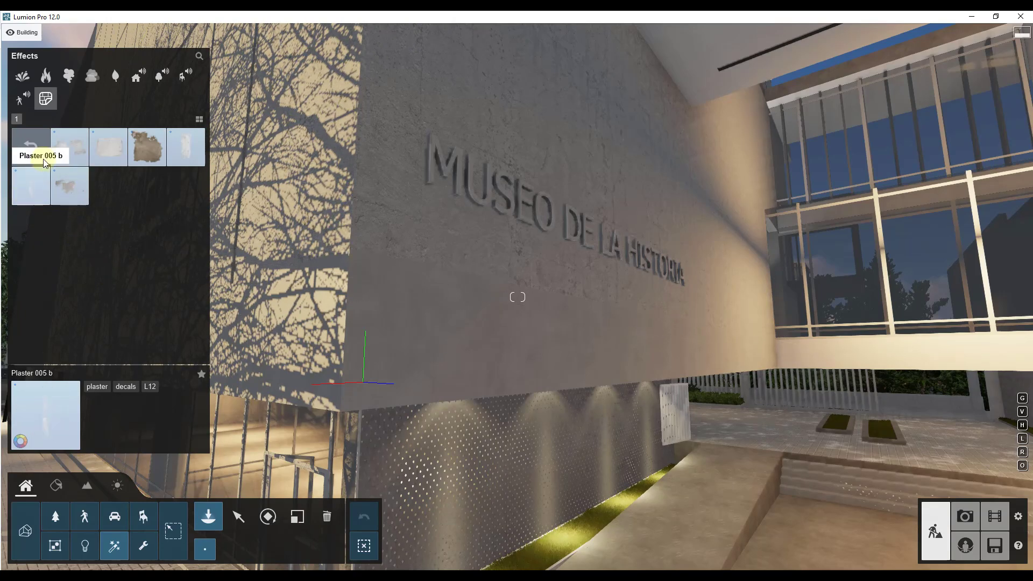
click(70, 147)
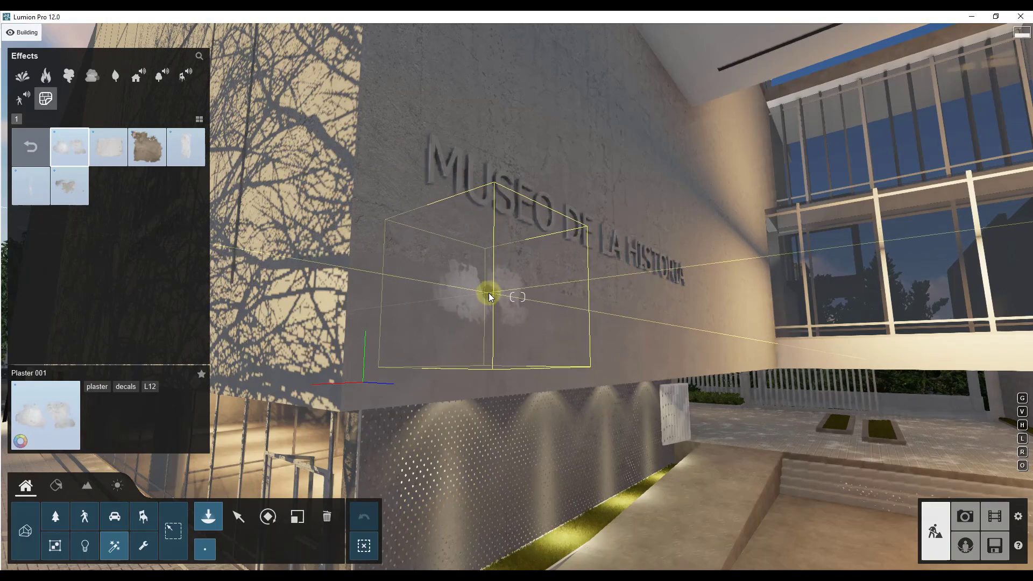
click(489, 294)
- Switch to editing the placed Plaster 001 decal and slightly increase its range
right_drag(549, 316, 517, 293)
key(d)
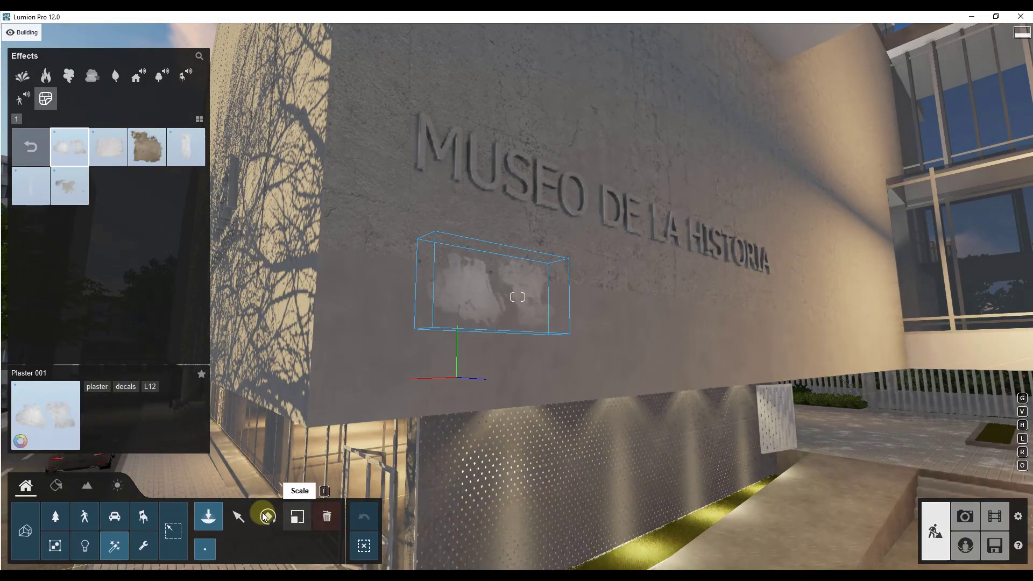
click(236, 524)
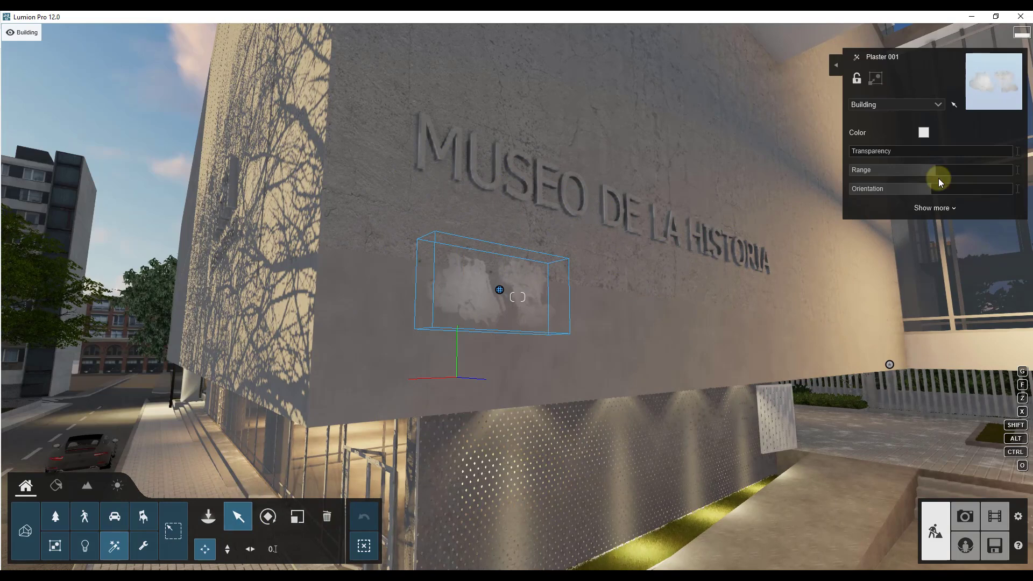
drag(919, 172, 943, 173)
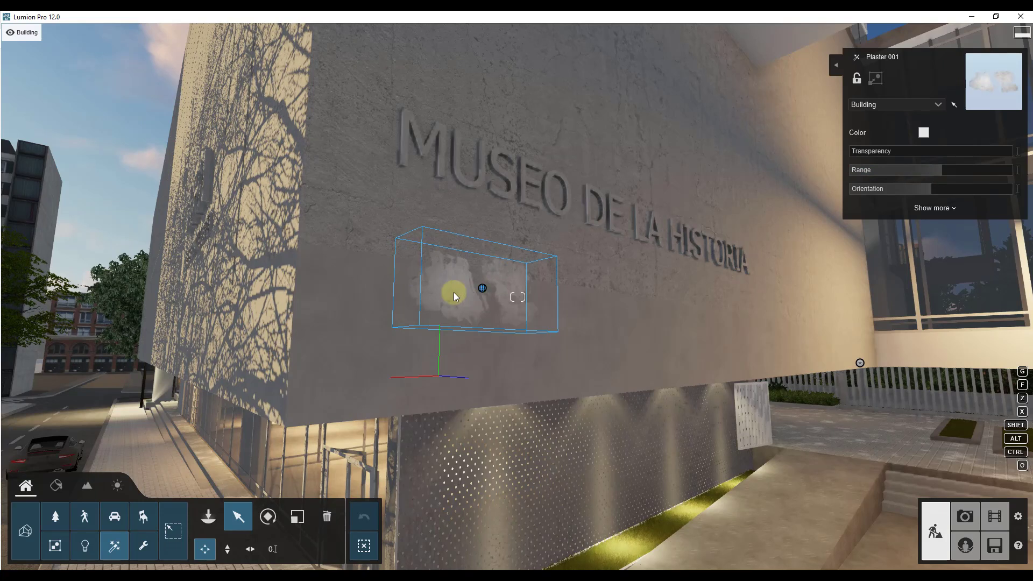
- Place a Plaster 002 decal on the upper part of the ribbed facade, beside the round column
right_drag(454, 292, 454, 292)
key(w)
key(a)
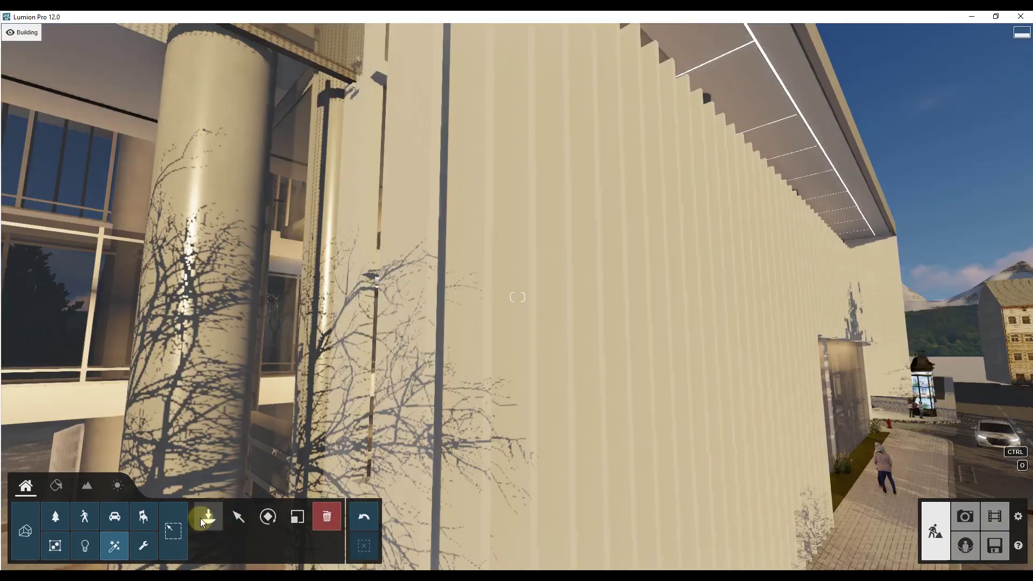
click(207, 517)
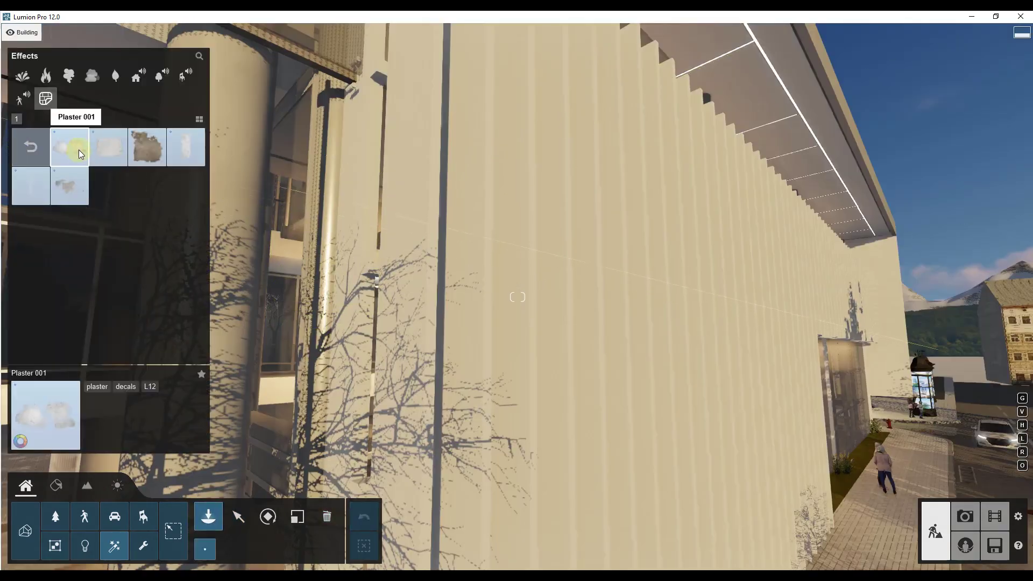
click(115, 148)
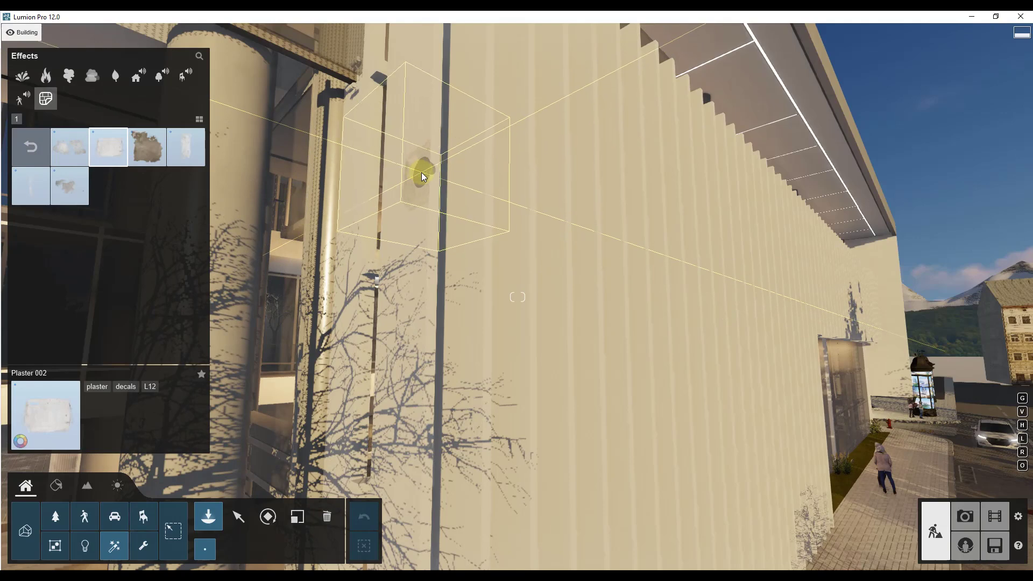
click(412, 166)
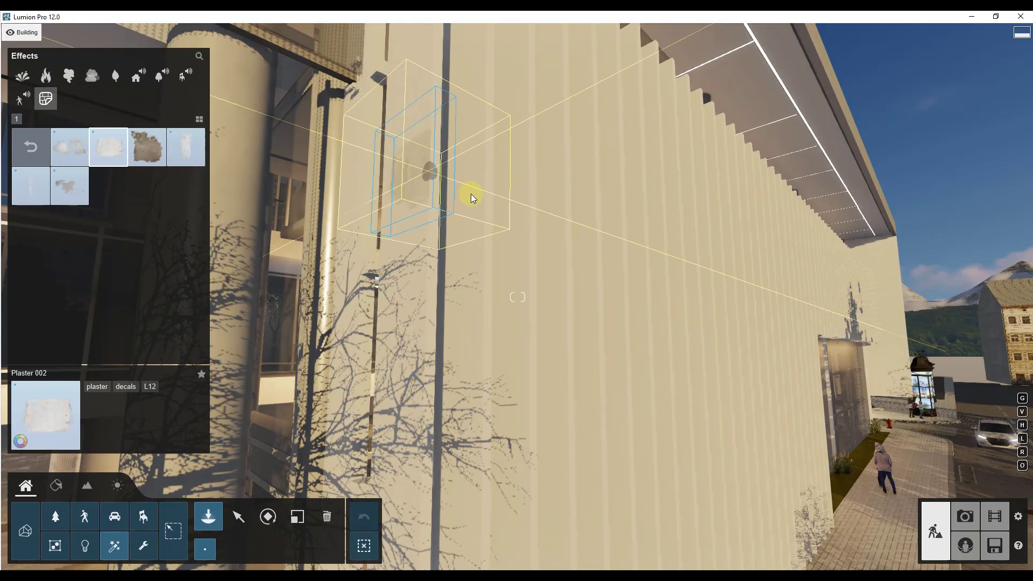
- Scale down the Plaster 002 decal on the ribbed facade
click(297, 516)
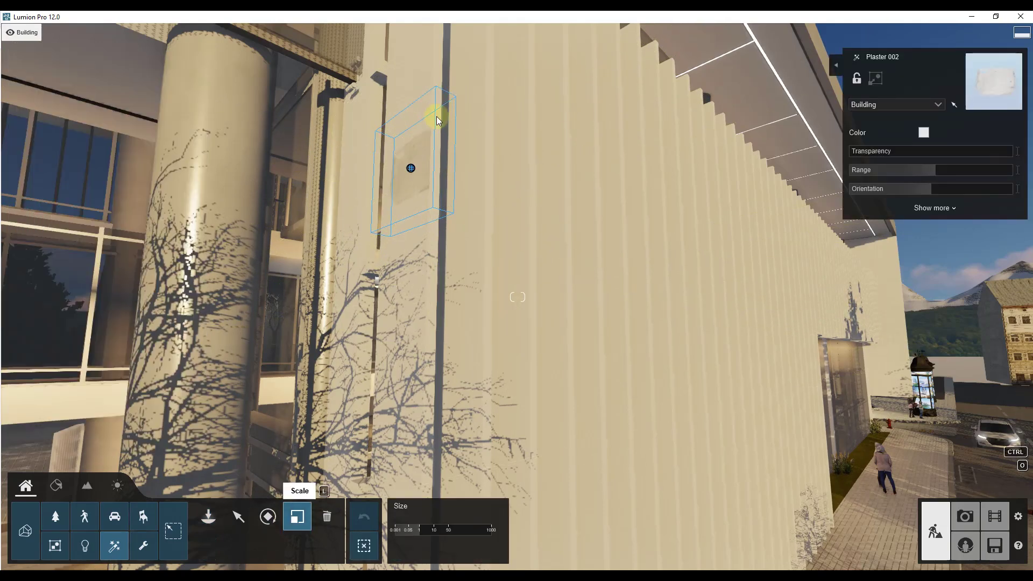
drag(410, 168, 416, 209)
key(r)
- Try out the Plaster 002 decal's range, ending at 5.0 m so it projects across several facade ribs
right_drag(415, 209, 408, 202)
key(d)
key(a)
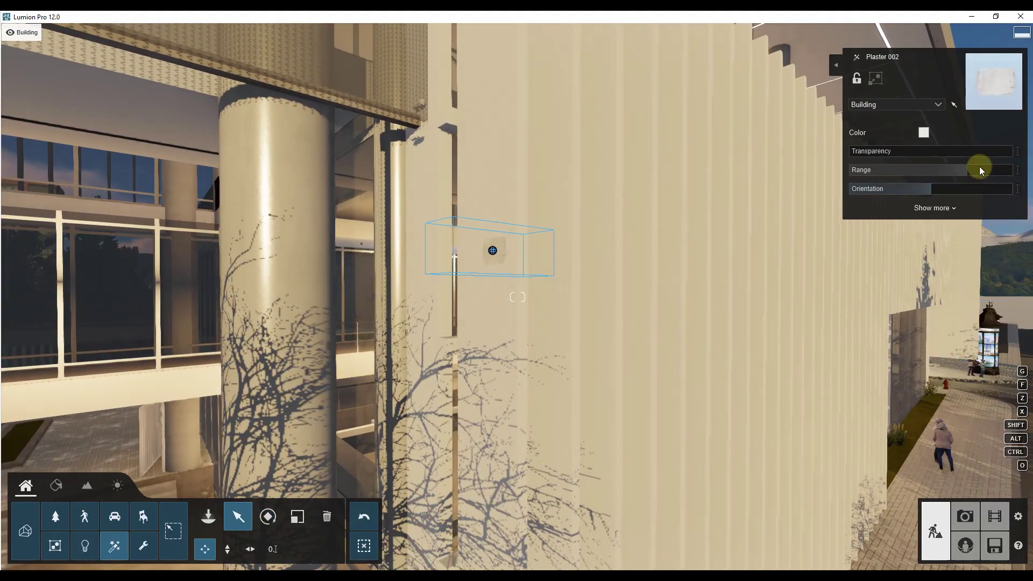
drag(940, 172, 935, 173)
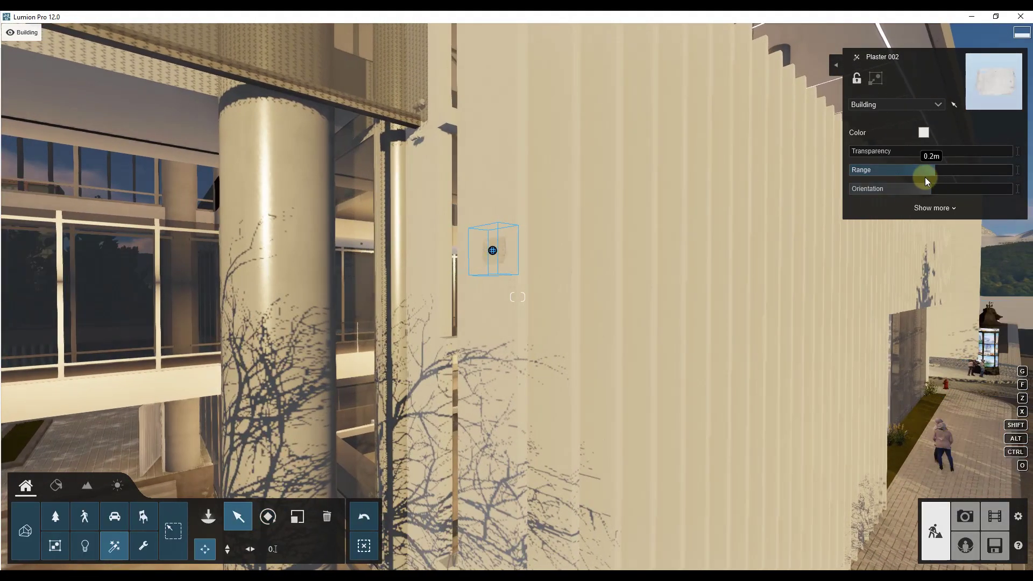
drag(939, 170, 1028, 175)
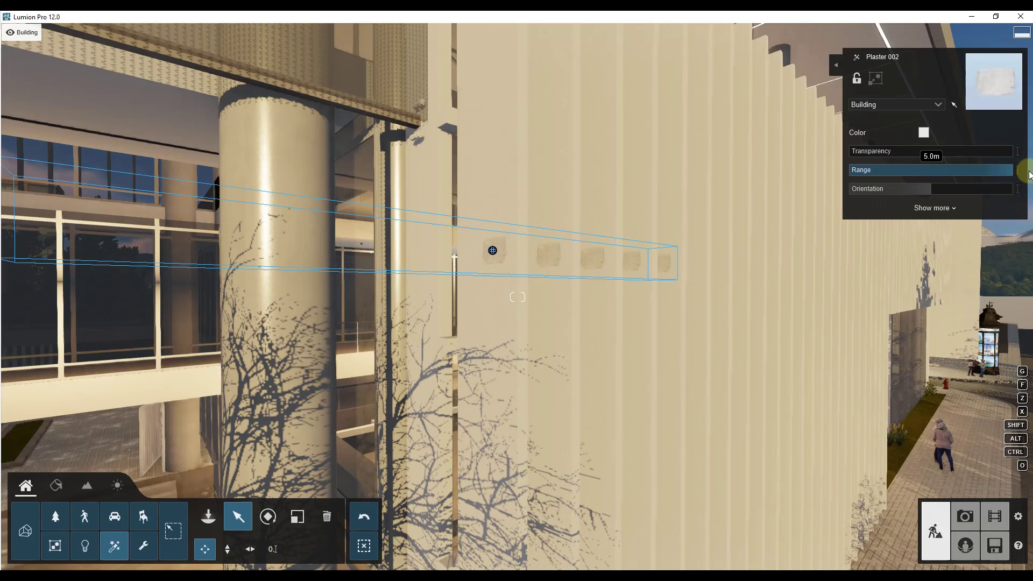
right_drag(637, 256, 524, 225)
key(d)
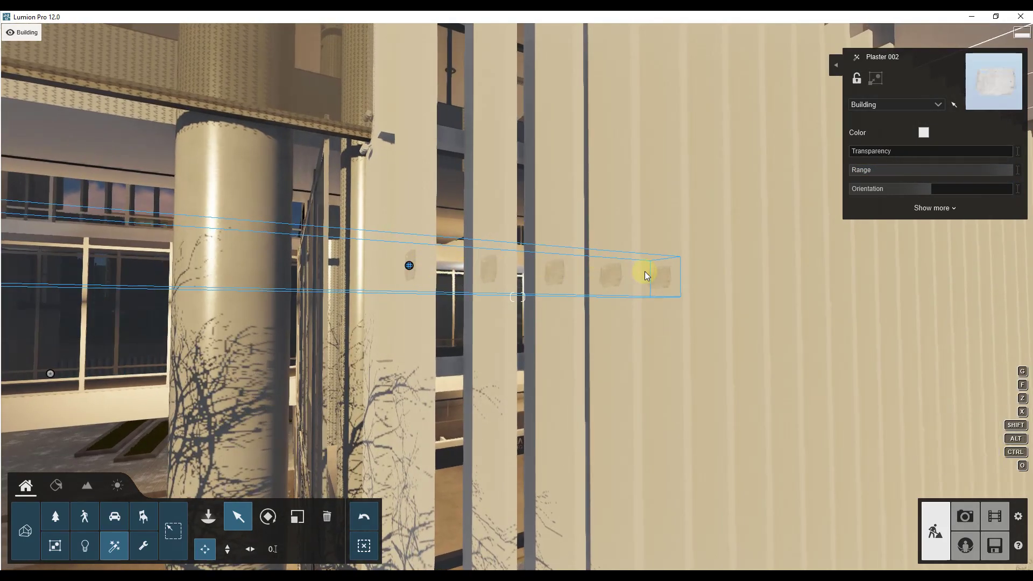
- Move the Plaster 002 decal vertically so it sits slightly lower on the facade
drag(406, 269, 407, 268)
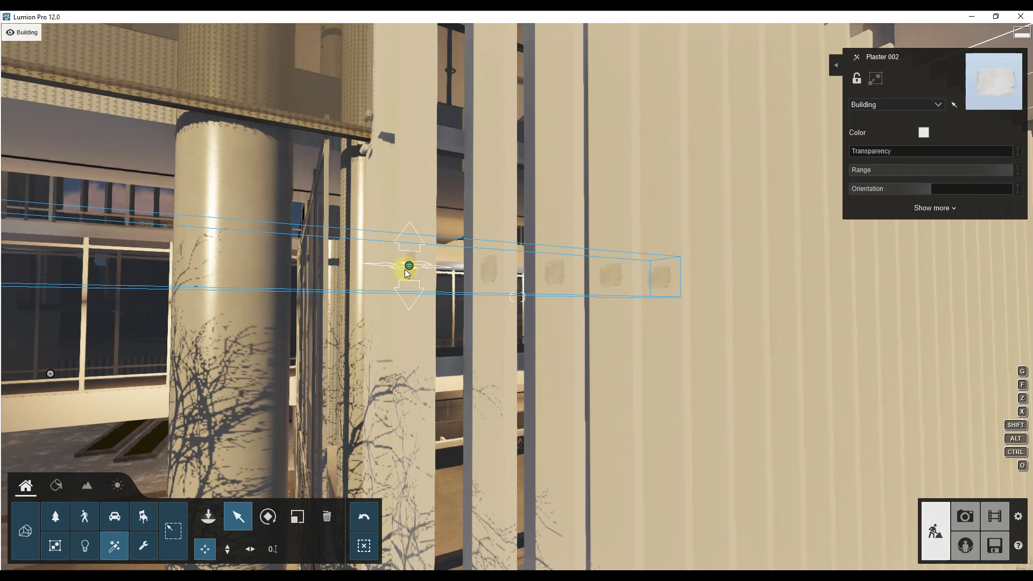
right_drag(383, 299, 382, 292)
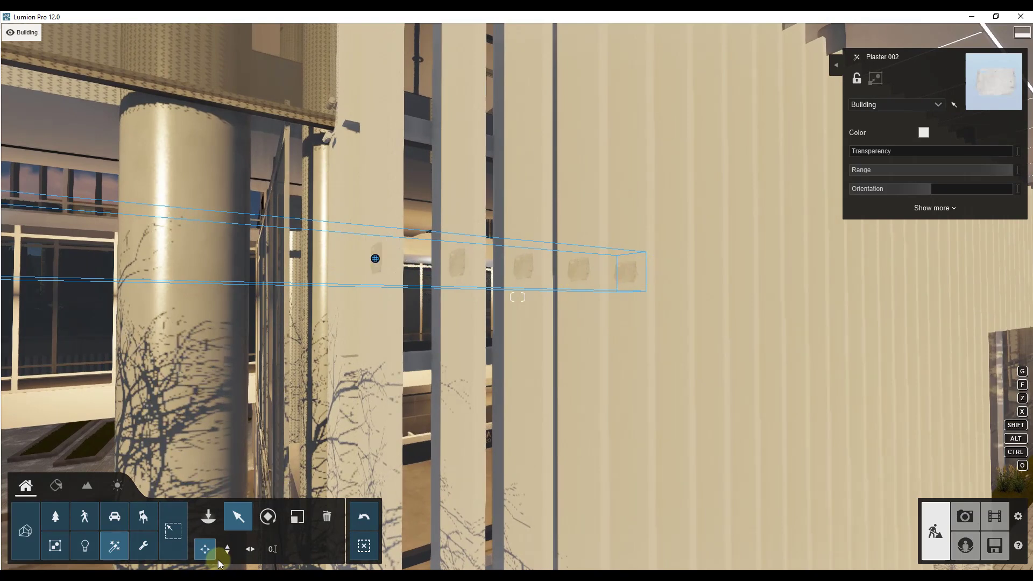
click(227, 549)
mouse_move(376, 257)
mouse_down()
mouse_move(379, 334)
mouse_move(377, 246)
mouse_up()
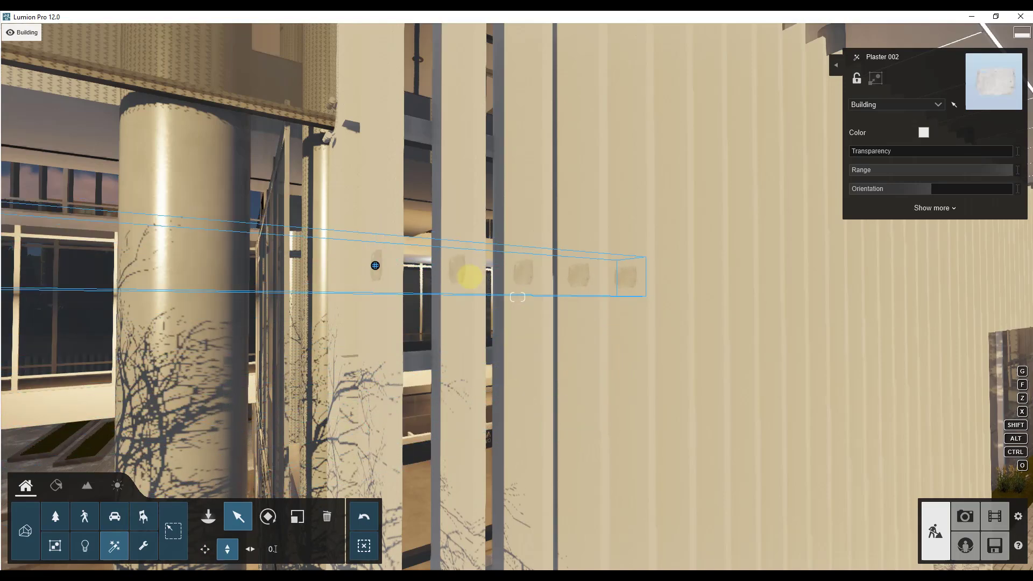
- Examine the plaster decal repeated across the facade ribs up close, with its additional flip and blend properties shown
mouse_move(468, 276)
right_down()
mouse_move(515, 278)
mouse_move(483, 276)
right_up()
key(d)
key(a)
key(d)
key(a)
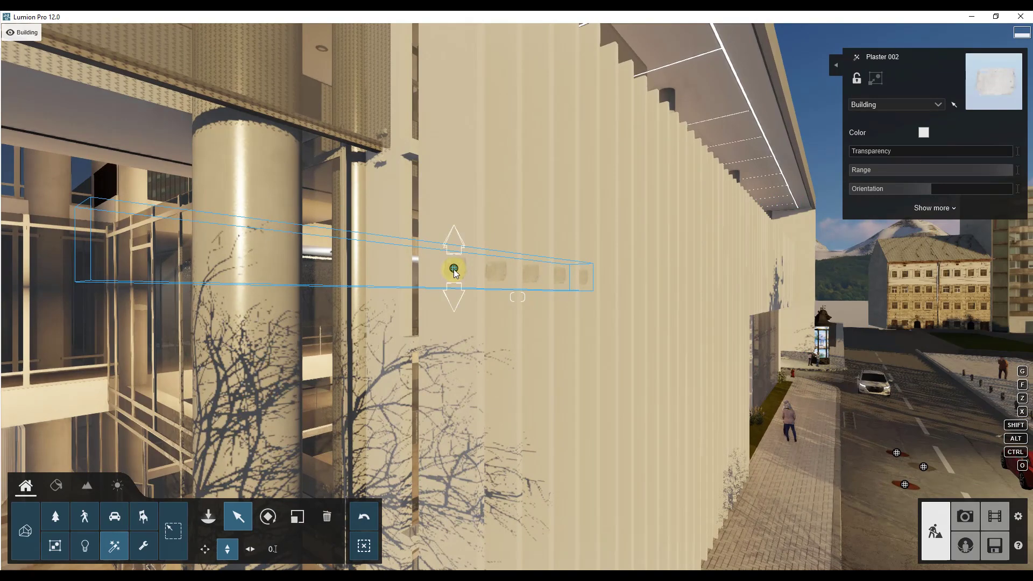
right_drag(603, 289, 603, 289)
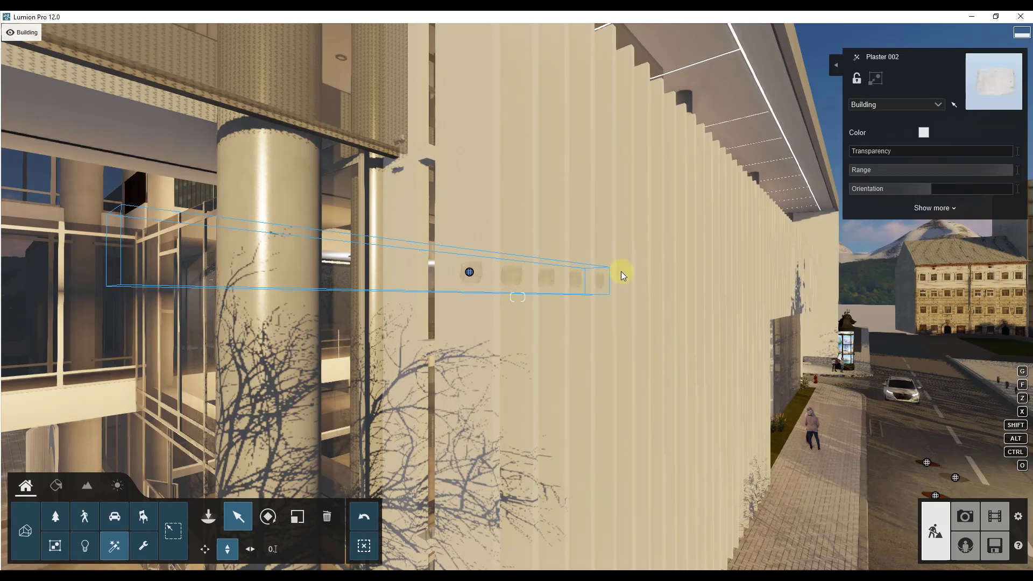
click(922, 209)
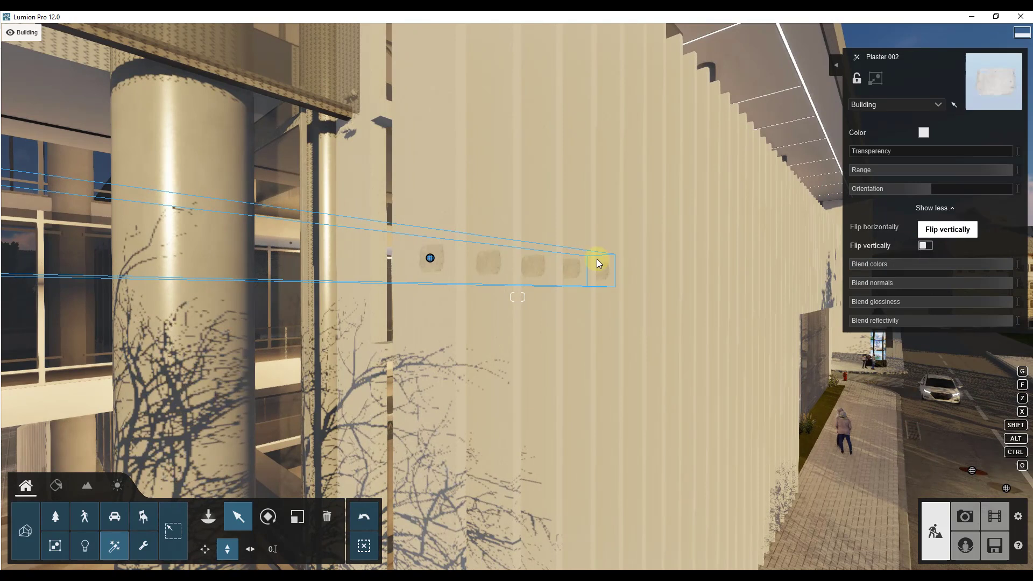
right_drag(492, 269, 492, 273)
key(w)
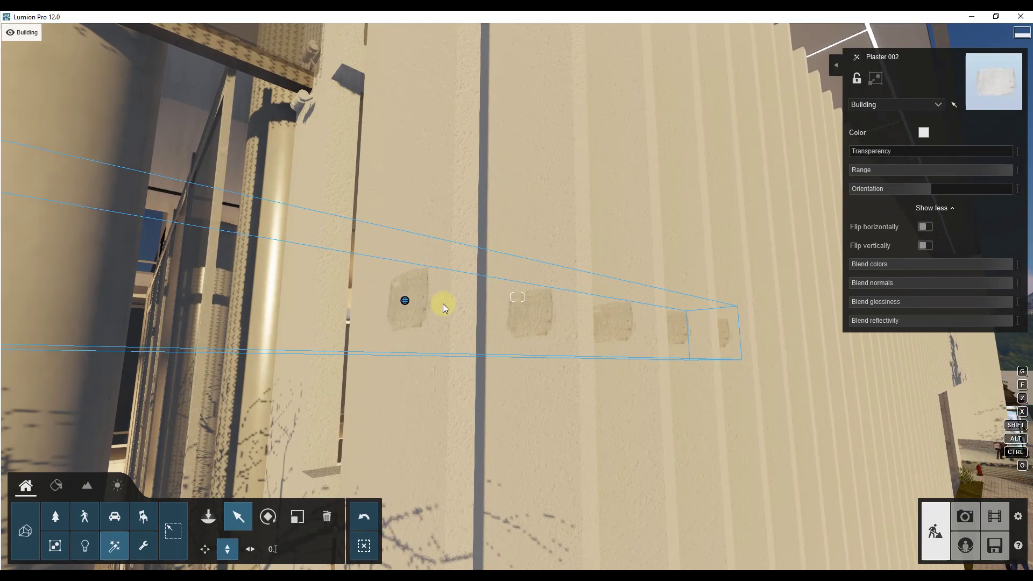
- Try out lower color blending on the Plaster 002 facade decal, ending at 100.0%
drag(995, 263, 952, 269)
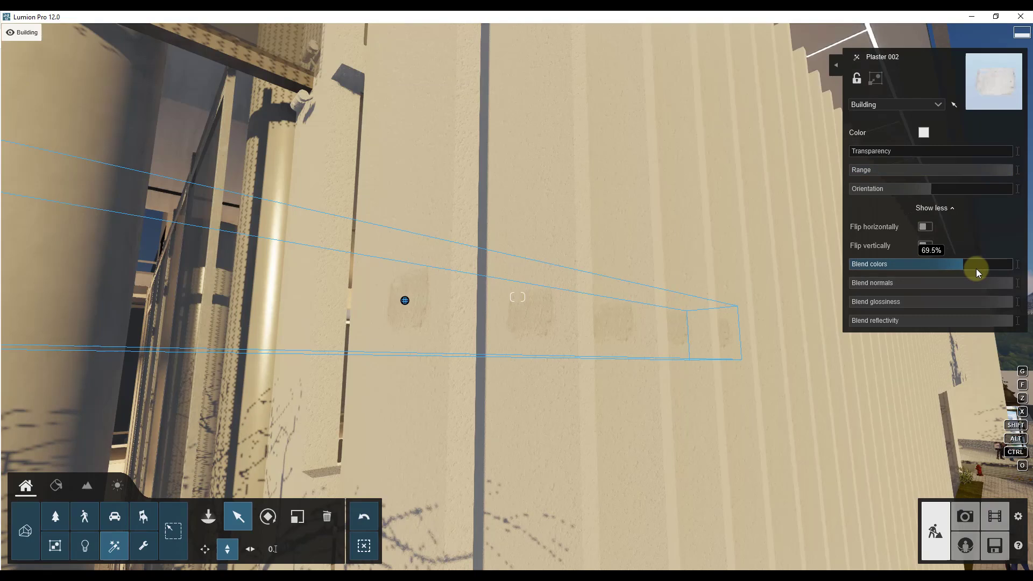
drag(976, 269, 1026, 271)
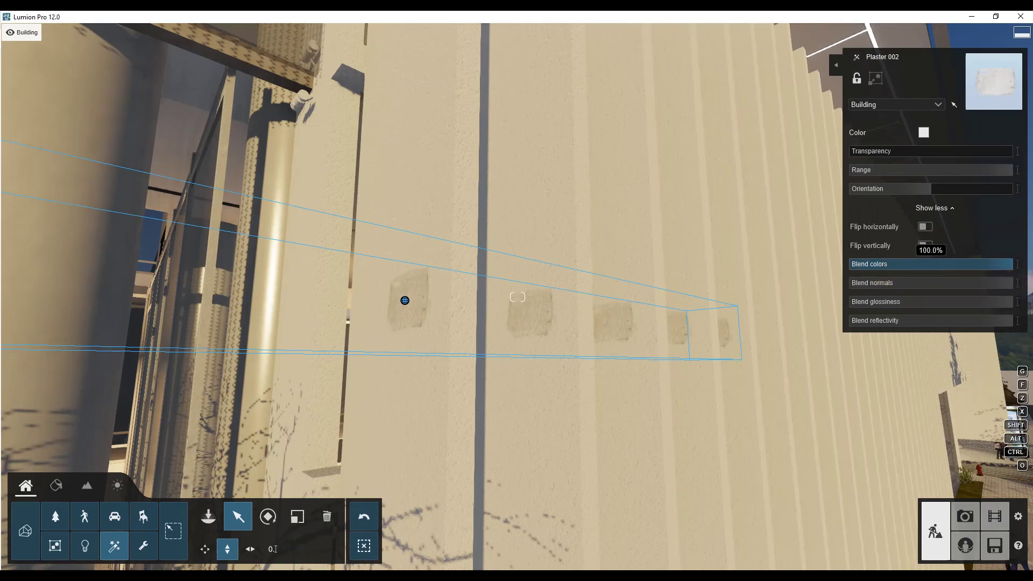
key(s)
right_drag(690, 295, 687, 296)
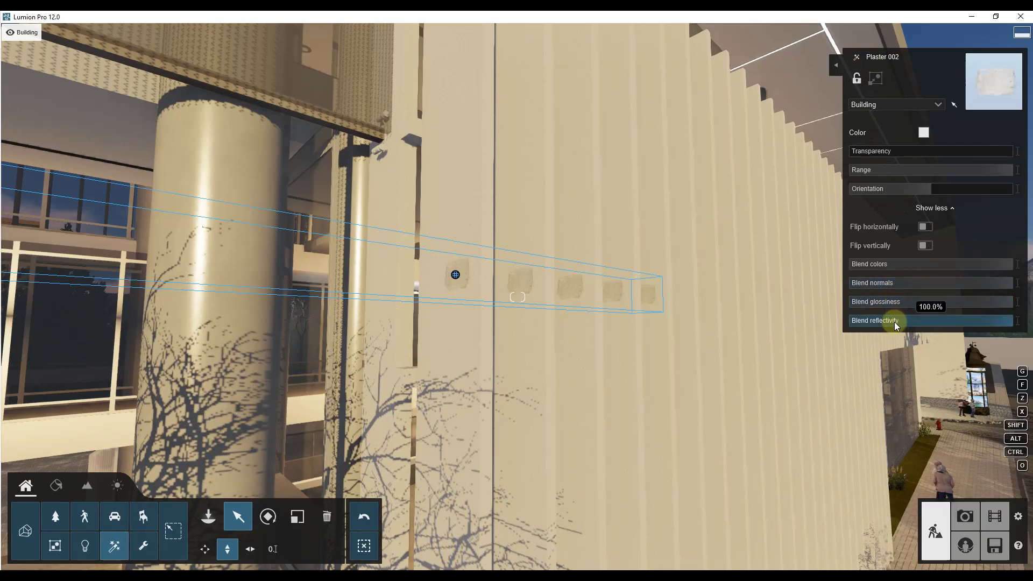
- Place a Plaster 004 decal on the round column beside the ribbed facade and scale it down to fit within the column's width
mouse_move(515, 316)
right_down()
mouse_move(496, 300)
mouse_move(507, 300)
right_up()
key(w)
key(s)
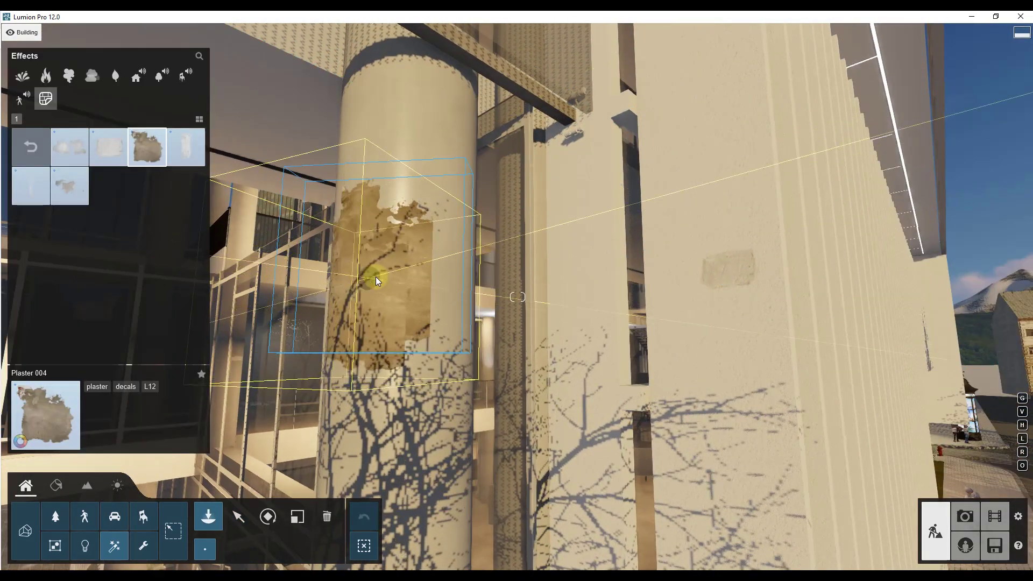
click(297, 517)
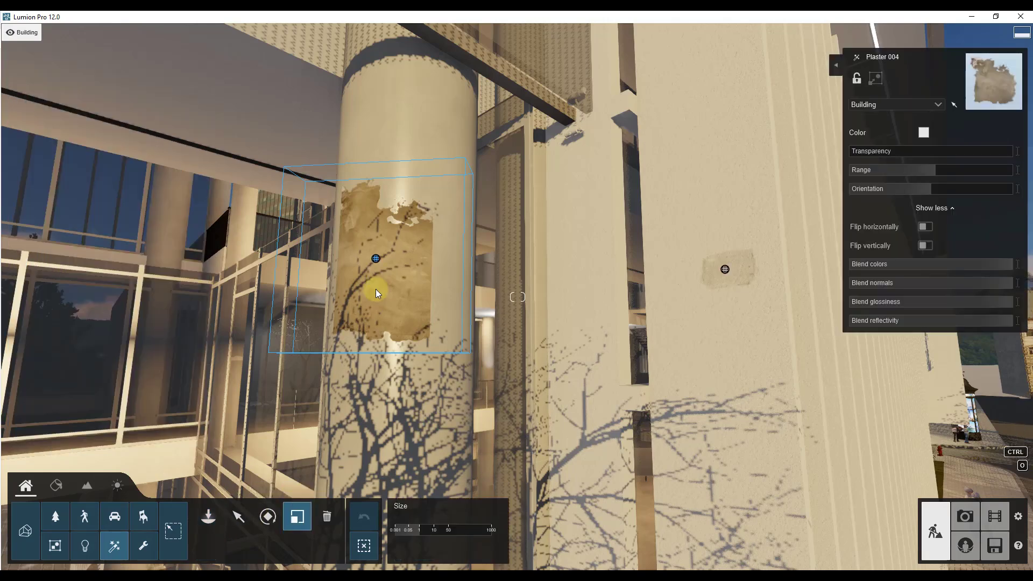
drag(375, 257, 363, 296)
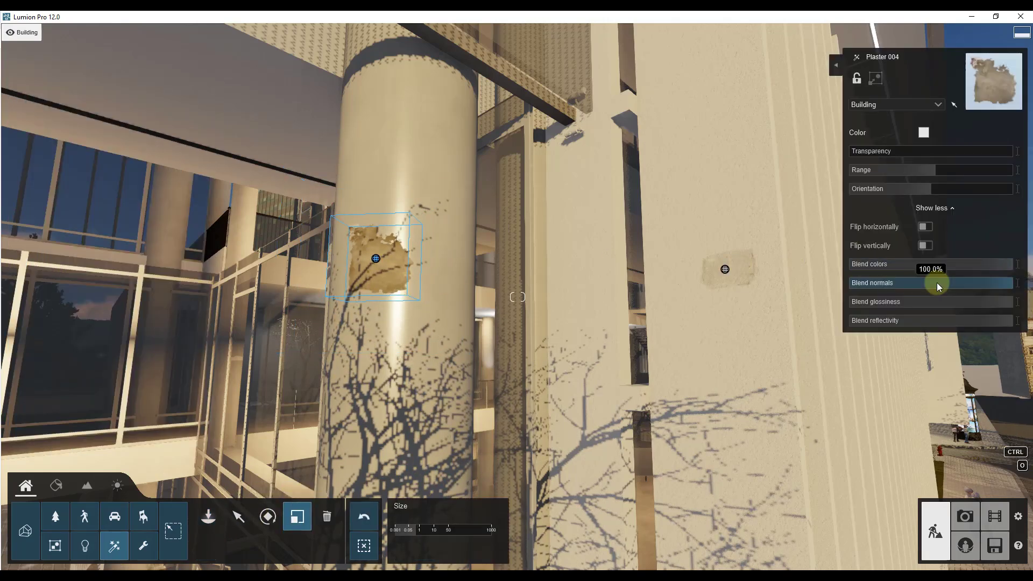
- Try out lower glossiness blending on the column's Plaster 004 decal, ending at the minimum
drag(968, 301, 952, 300)
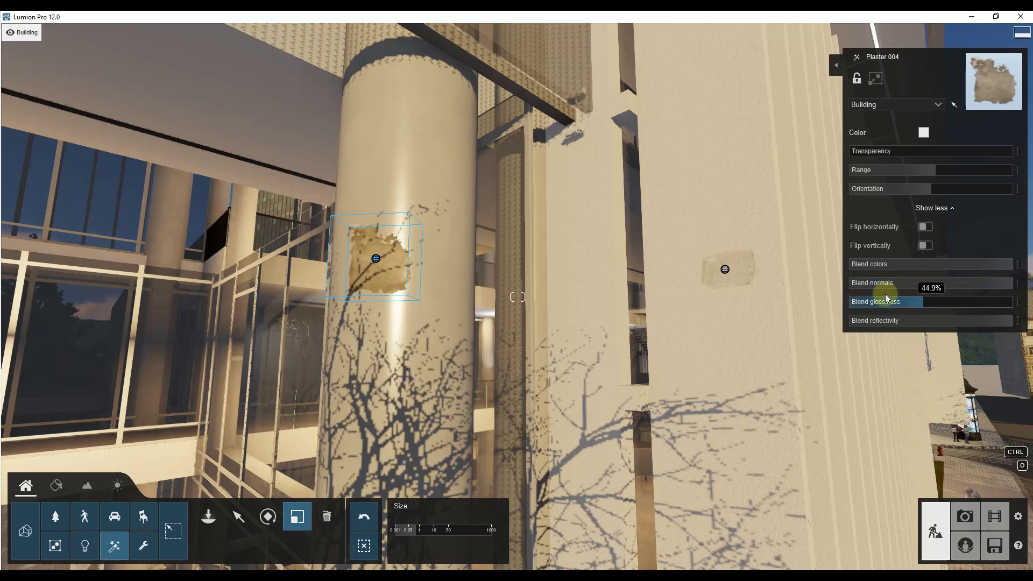
drag(886, 295, 850, 292)
drag(930, 303, 865, 297)
drag(851, 297, 915, 304)
drag(849, 303, 848, 304)
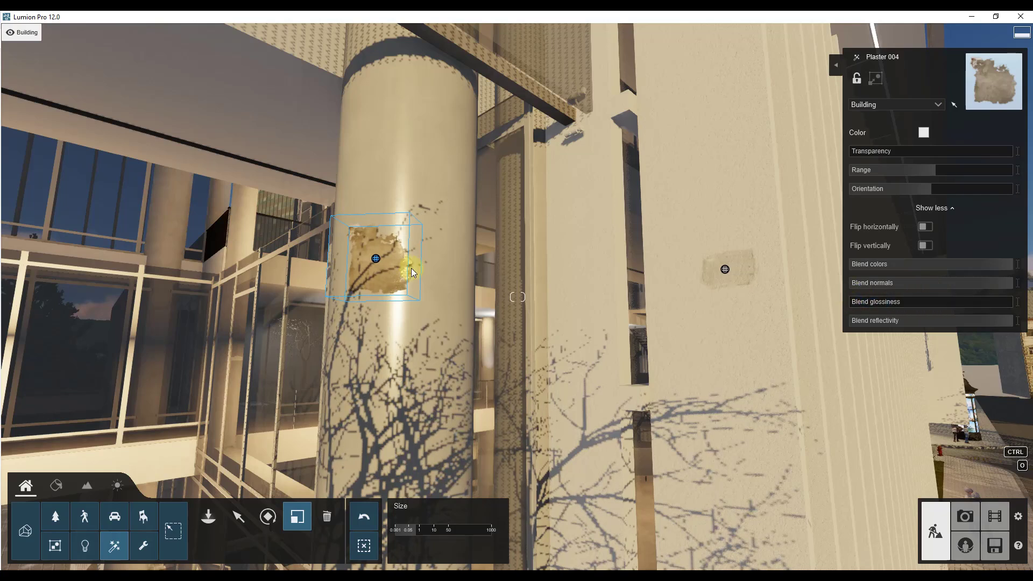
- Set the Plaster 004 decal's glossiness blending to about half, then try out lower normals blending and return it to full strength
mouse_move(399, 267)
right_down()
mouse_move(361, 252)
mouse_move(396, 267)
right_up()
key(w)
key(w)
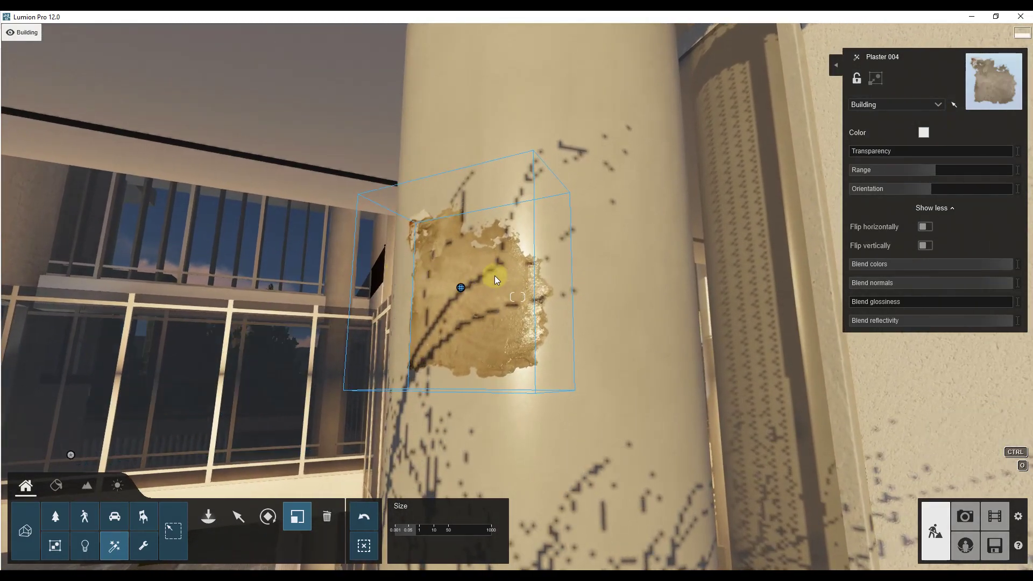
drag(906, 305, 987, 308)
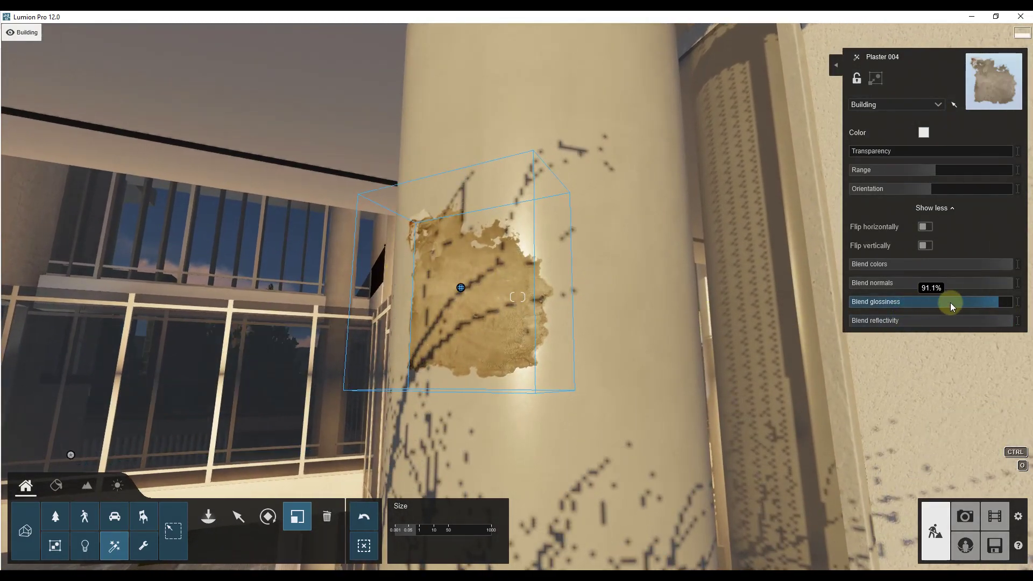
drag(885, 301, 862, 304)
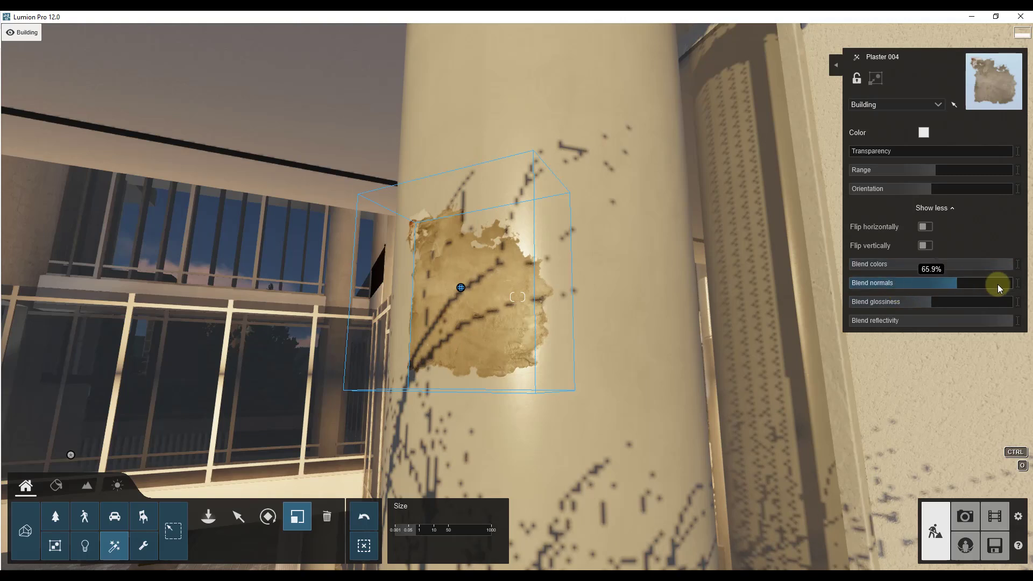
drag(1002, 281, 1023, 292)
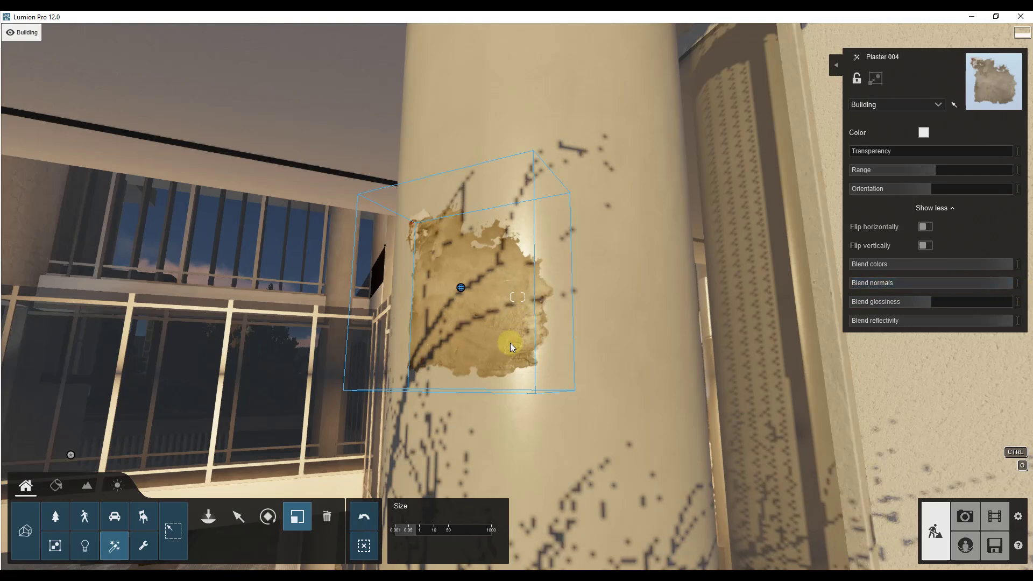